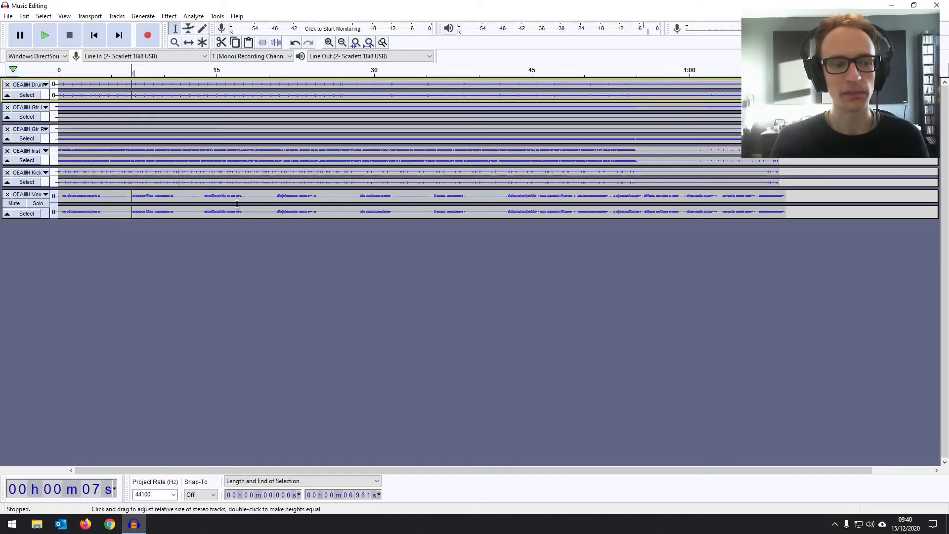
Play the mix from about 7 seconds to check its playback level, and enlarge the drum track's height.
{"action": "key", "text": "space"}
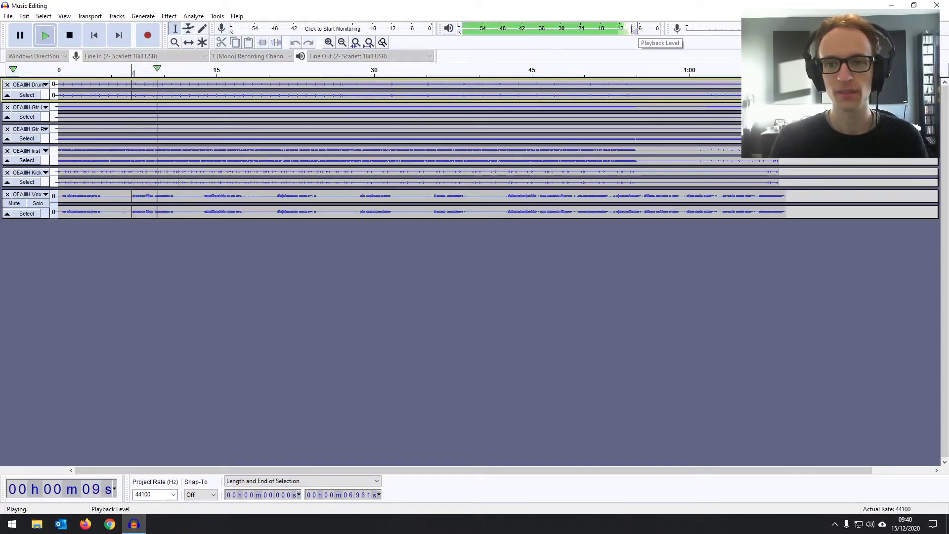
{"action": "key", "text": "space"}
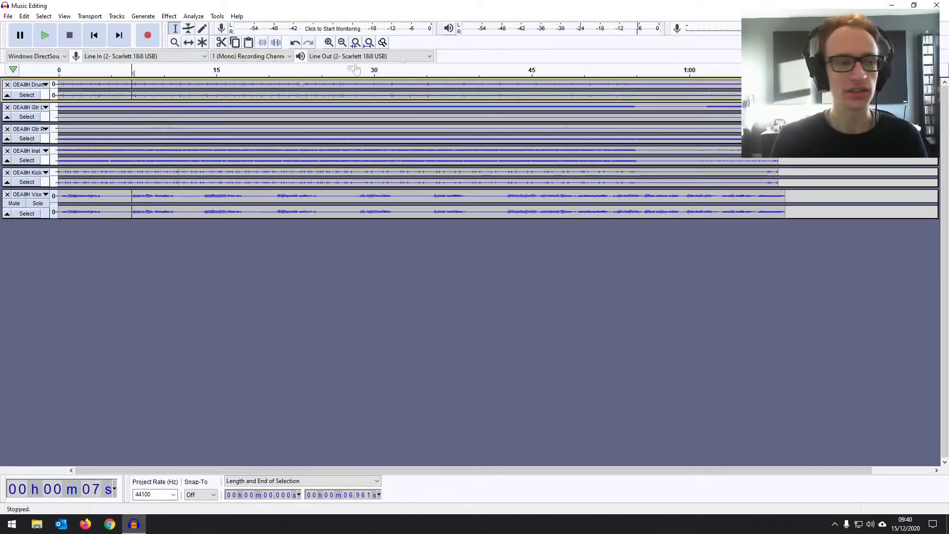
{"action": "left_click_drag", "start_coordinate": [42, 103], "coordinate": [42, 133]}
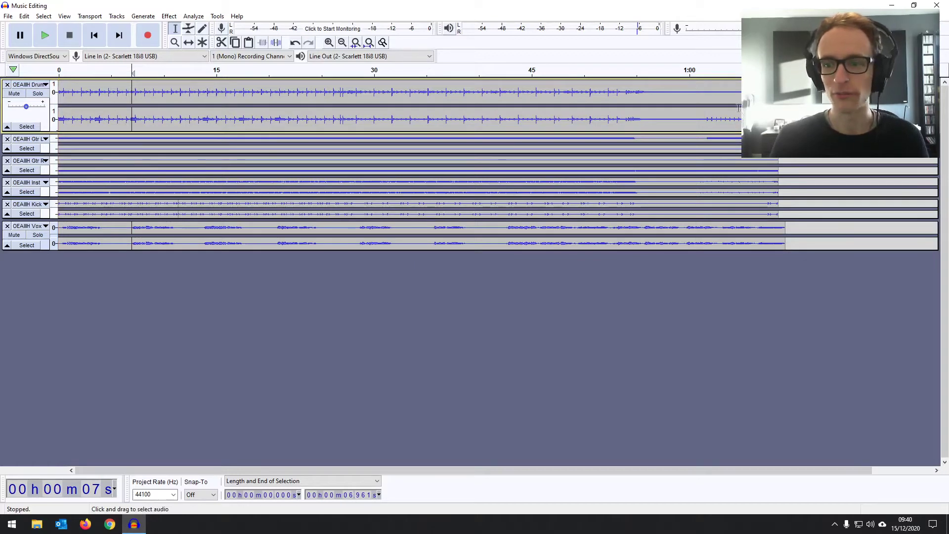
Select the audio in all tracks and apply Amplify with an amplification of -1.9 dB.
{"action": "key", "text": "ctrl+a"}
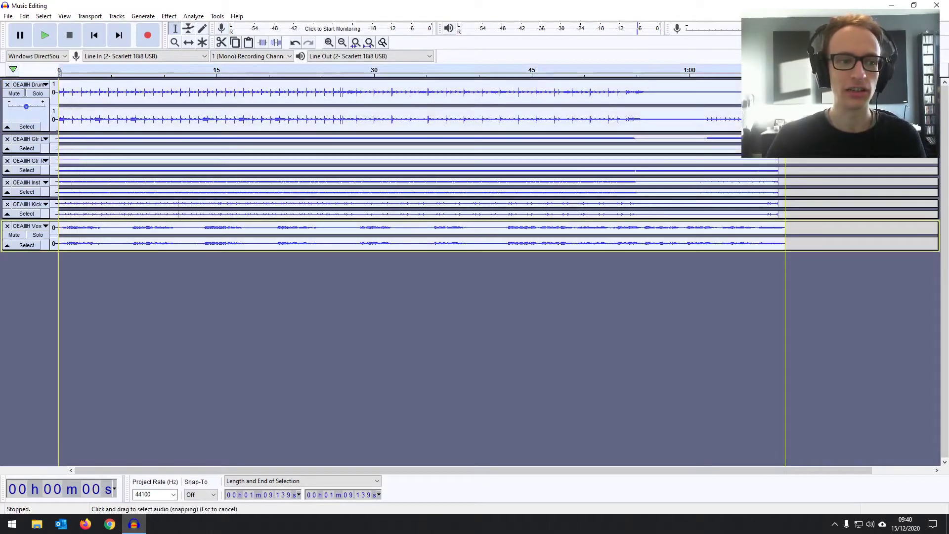
{"action": "left_click", "coordinate": [381, 91]}
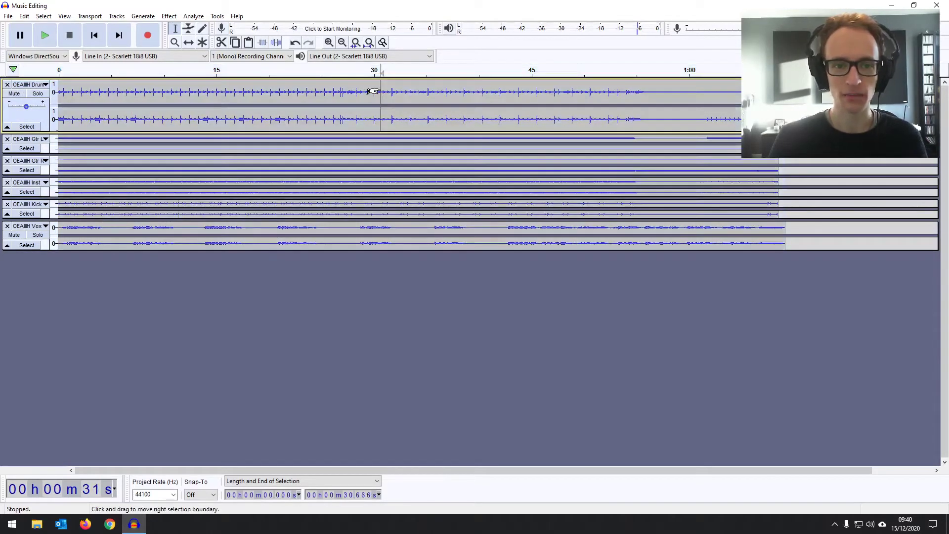
{"action": "key", "text": "ctrl+a"}
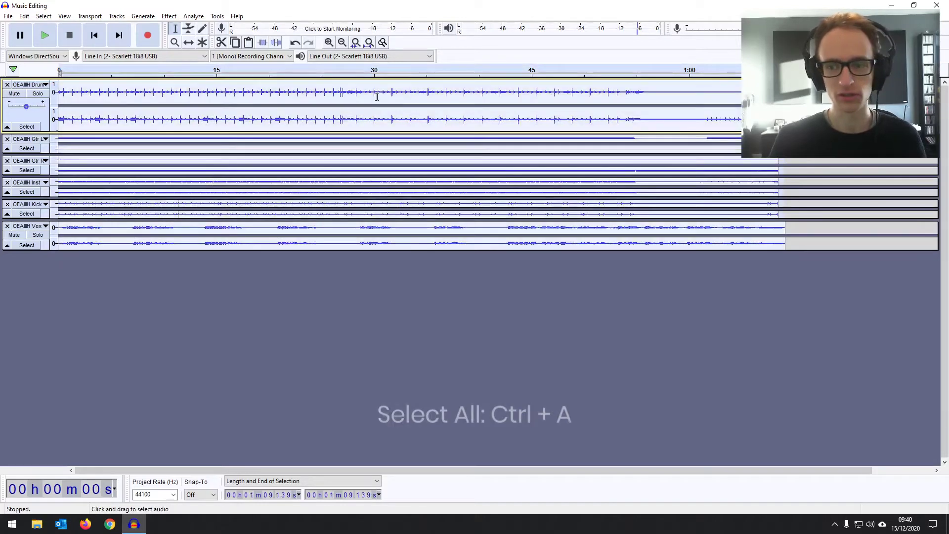
{"action": "left_click", "coordinate": [169, 16]}
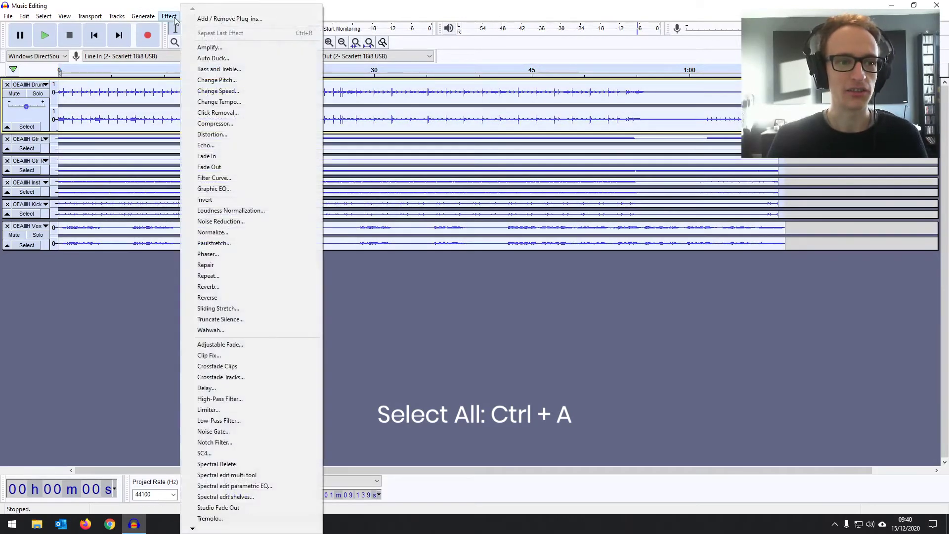
{"action": "left_click", "coordinate": [208, 47]}
{"action": "left_click", "coordinate": [489, 245]}
{"action": "left_click_drag", "start_coordinate": [488, 245], "coordinate": [473, 246]}
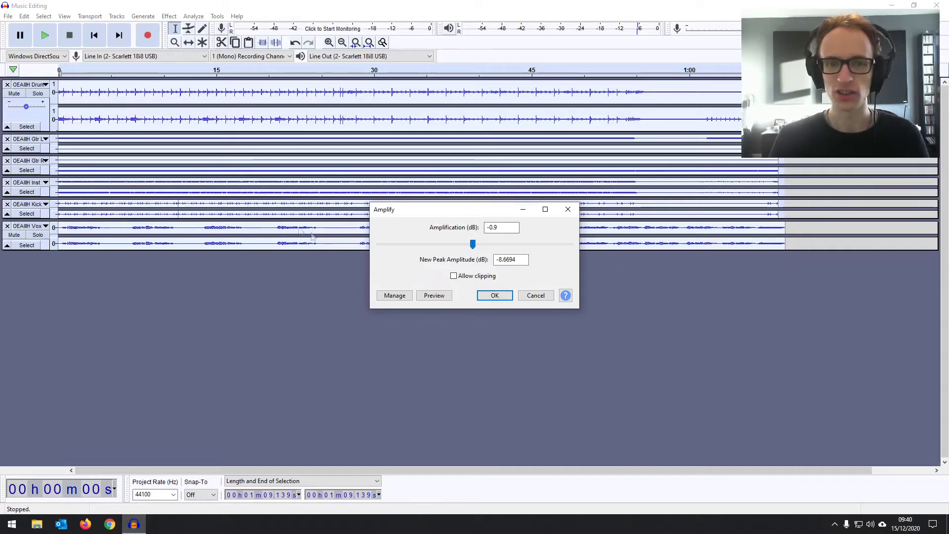
{"action": "left_click_drag", "start_coordinate": [473, 244], "coordinate": [470, 246]}
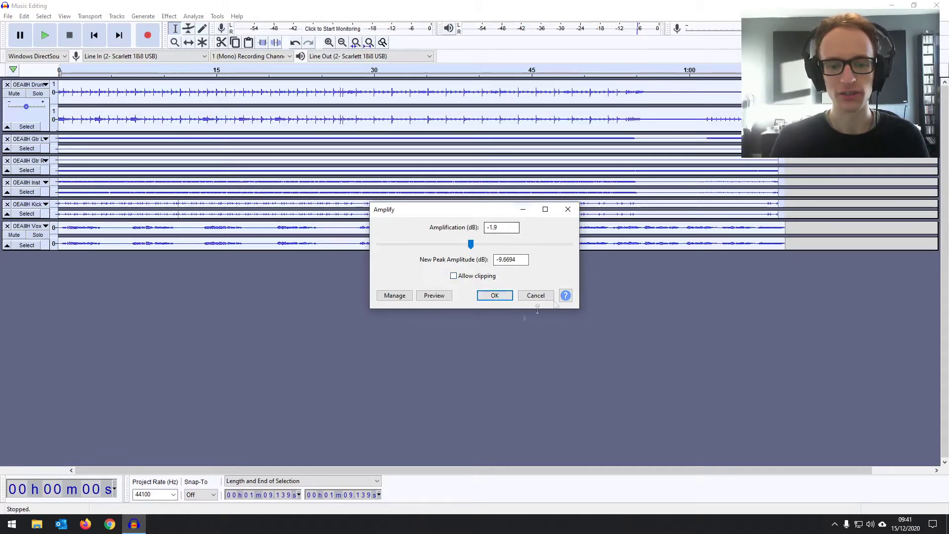
{"action": "left_click", "coordinate": [497, 295]}
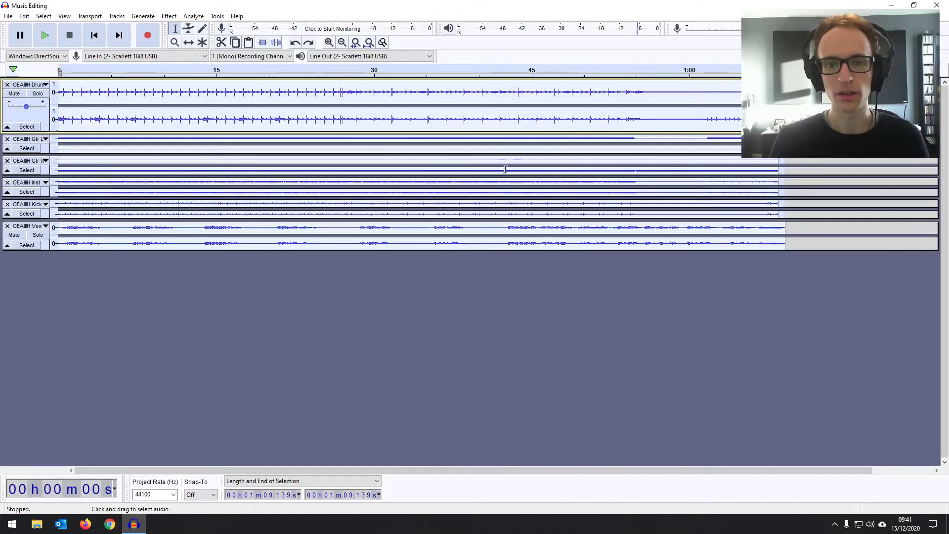
{"action": "left_click", "coordinate": [488, 89]}
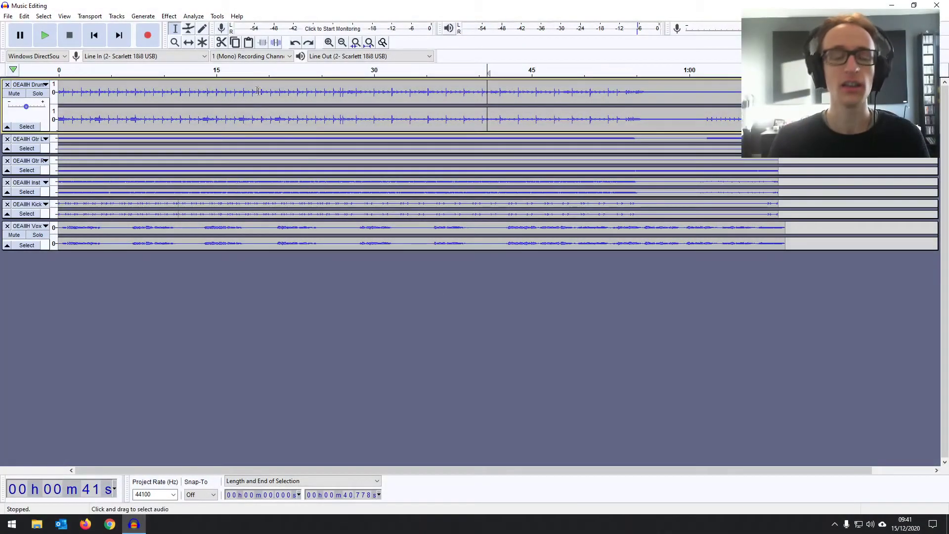
Export the mix as a WAV (Microsoft) file named Music Editing.wav on the Desktop with Signed 16-bit PCM encoding.
{"action": "left_click", "coordinate": [9, 16]}
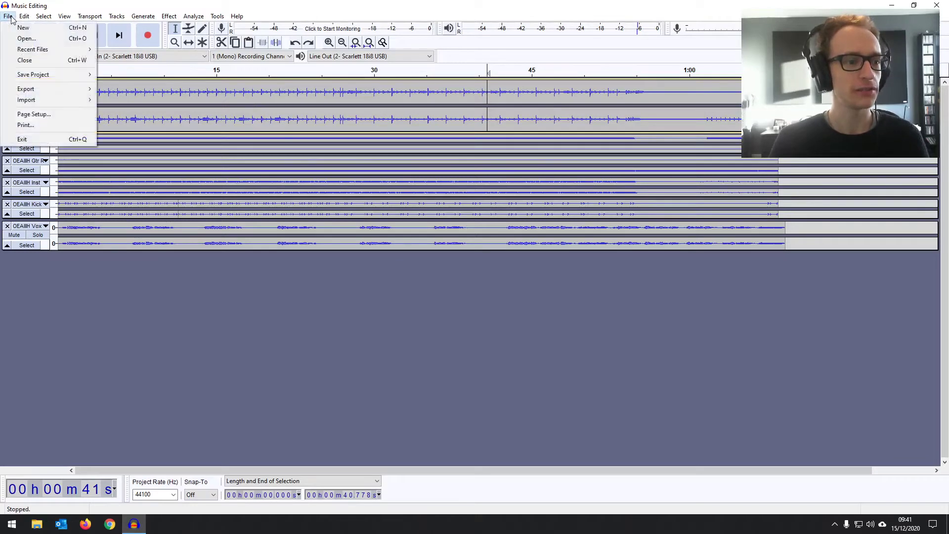
{"action": "mouse_move", "coordinate": [48, 89]}
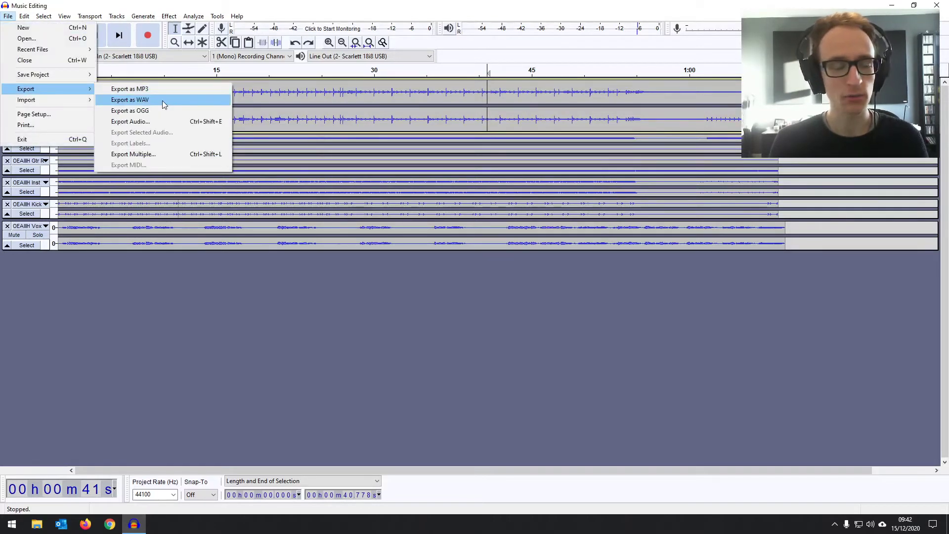
{"action": "left_click", "coordinate": [162, 100]}
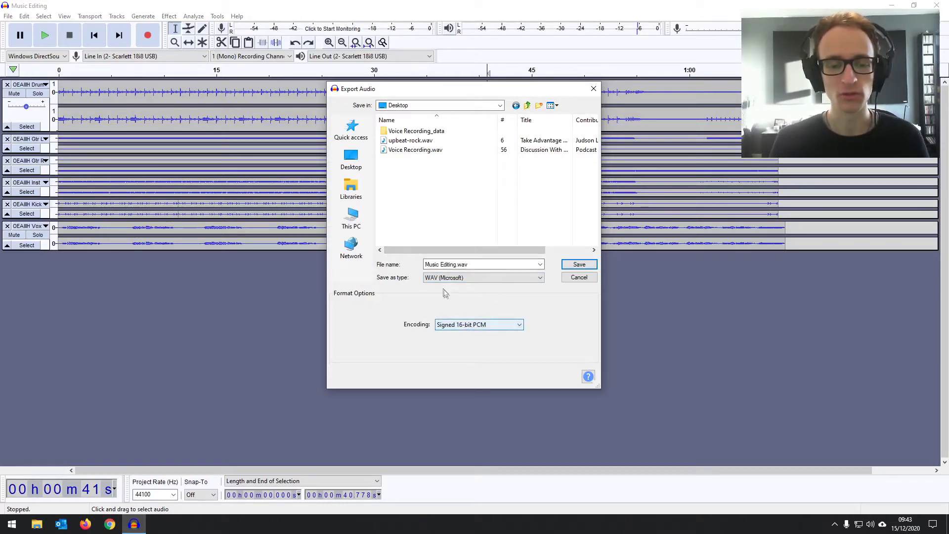
{"action": "left_click", "coordinate": [451, 266]}
{"action": "left_click", "coordinate": [471, 266]}
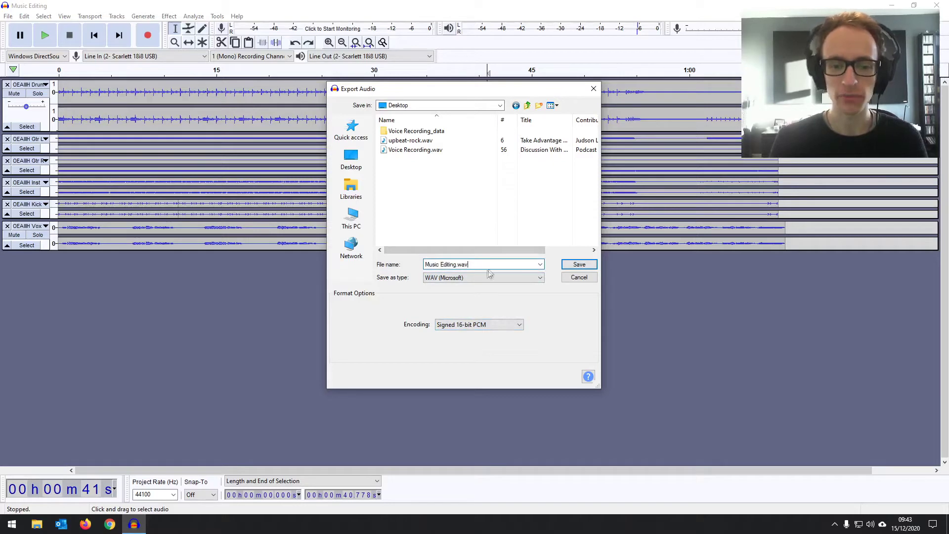
{"action": "left_click", "coordinate": [478, 278]}
{"action": "left_click", "coordinate": [469, 286]}
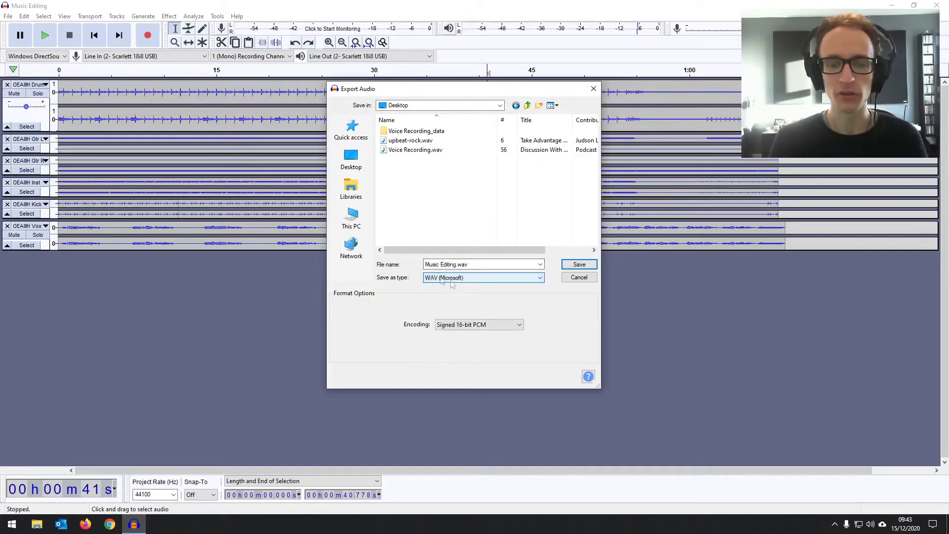
{"action": "left_click", "coordinate": [517, 327]}
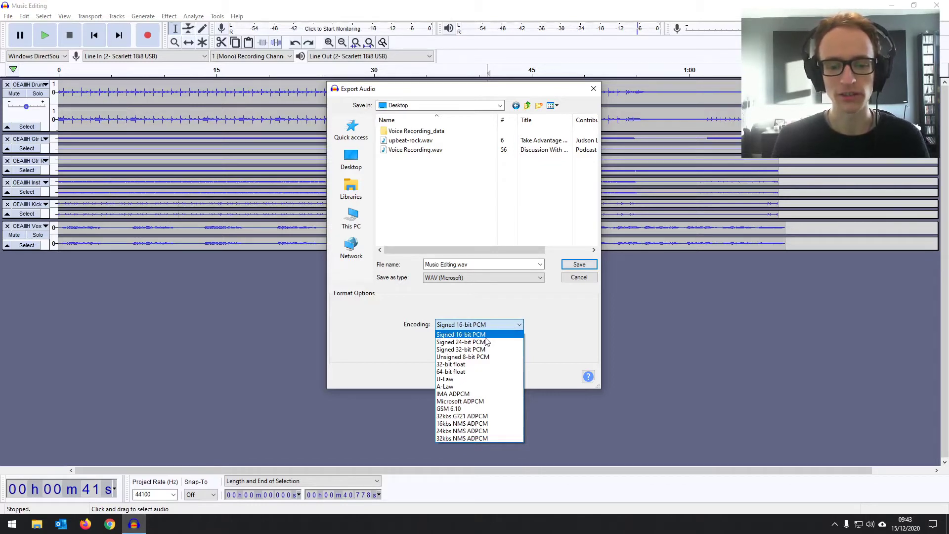
{"action": "left_click", "coordinate": [556, 328]}
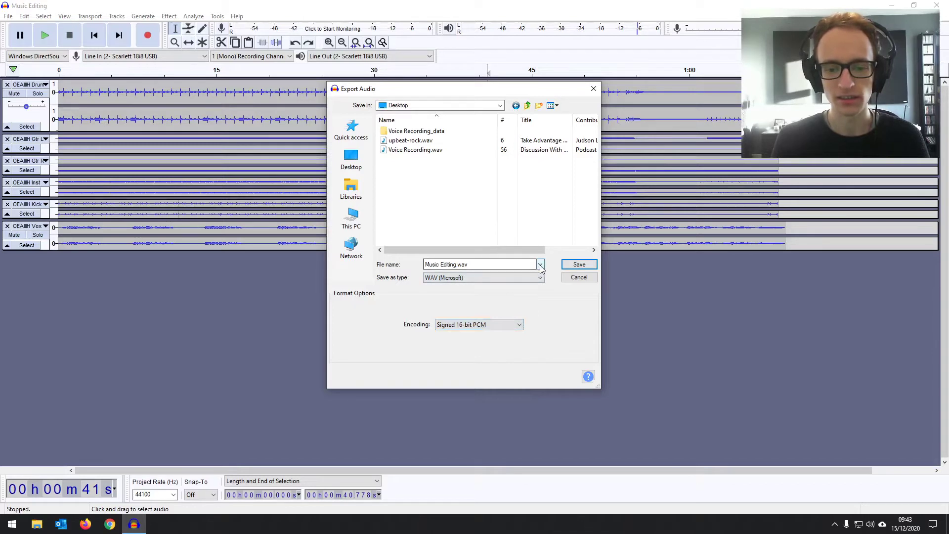
{"action": "left_click", "coordinate": [577, 266]}
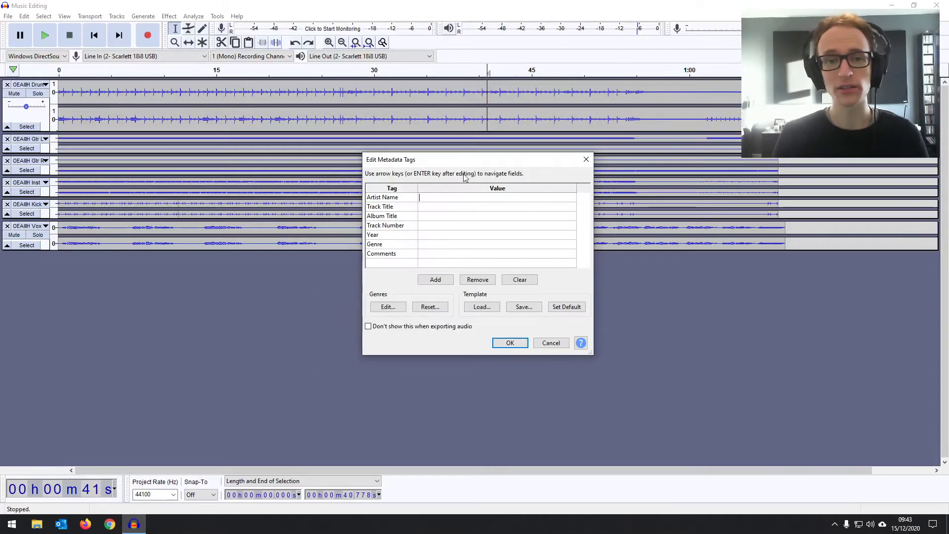
Set the Artist Name tag to "Song" and the Track Number to 1, and complete the WAV export.
{"action": "left_click", "coordinate": [471, 198]}
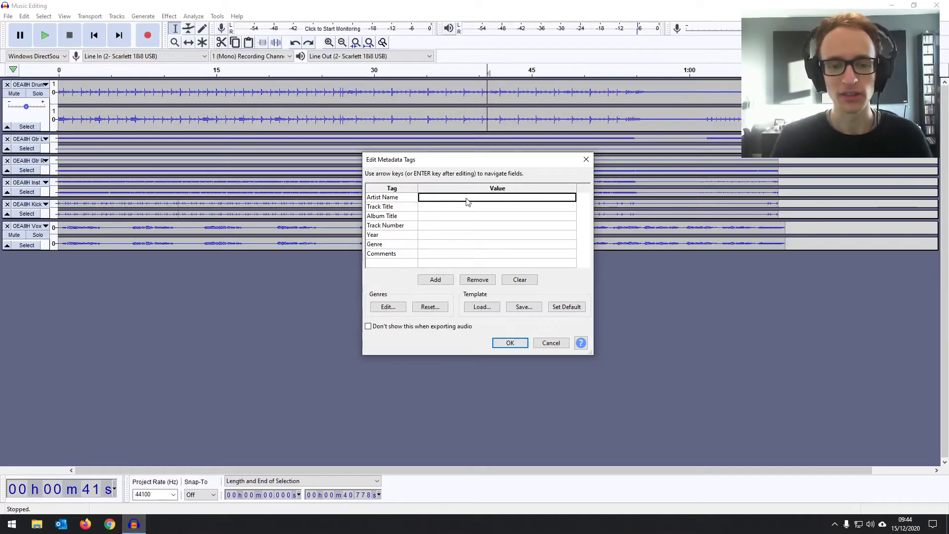
{"action": "left_click", "coordinate": [428, 198]}
{"action": "type", "text": "Song"}
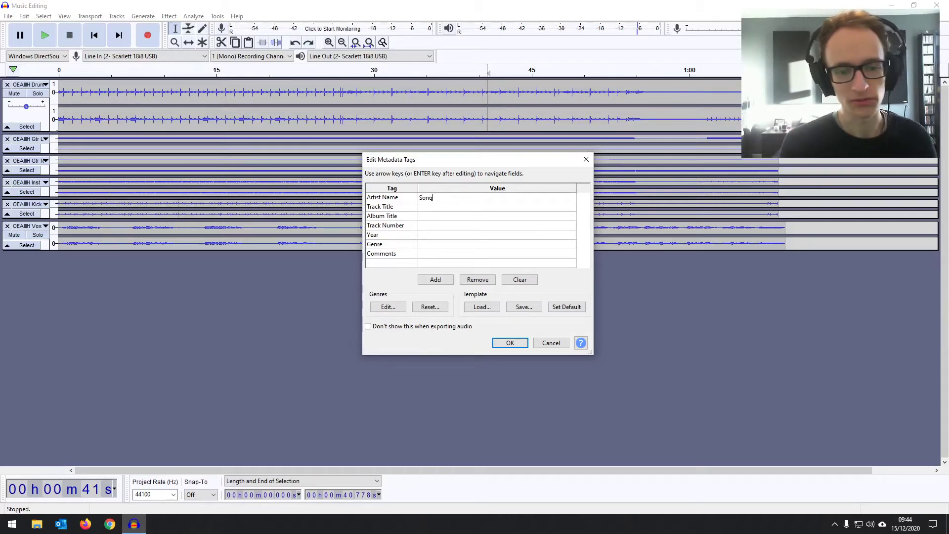
{"action": "left_click", "coordinate": [428, 226]}
{"action": "type", "text": "1"}
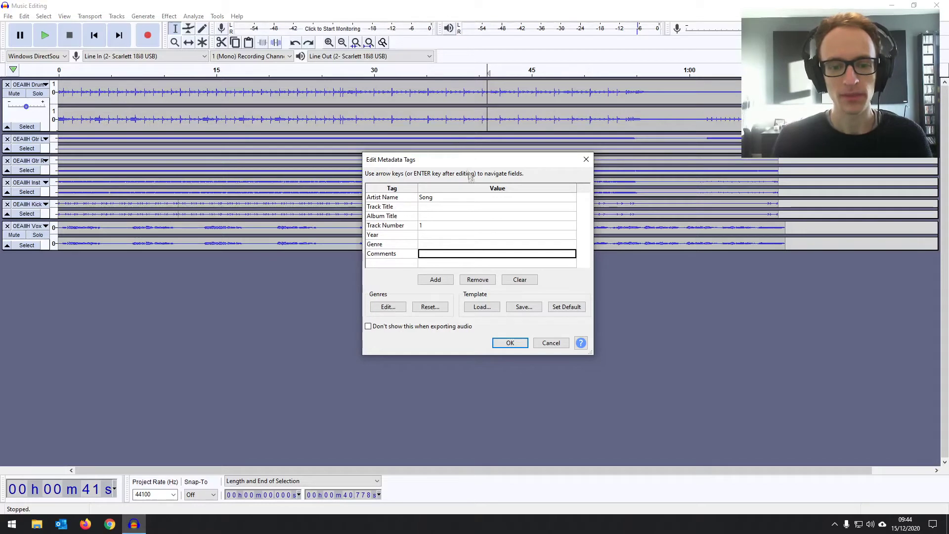
{"action": "left_click", "coordinate": [509, 343]}
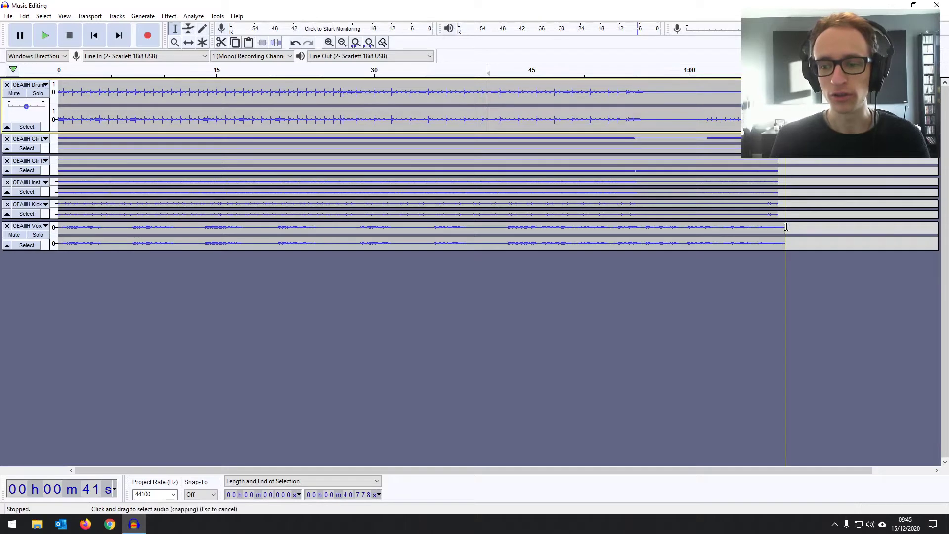
{"action": "mouse_move", "coordinate": [786, 227]}
{"action": "left_mouse_down"}
{"action": "mouse_move", "coordinate": [779, 233]}
{"action": "mouse_move", "coordinate": [731, 207]}
{"action": "mouse_move", "coordinate": [488, 168]}
{"action": "mouse_move", "coordinate": [39, 127]}
{"action": "left_mouse_up"}
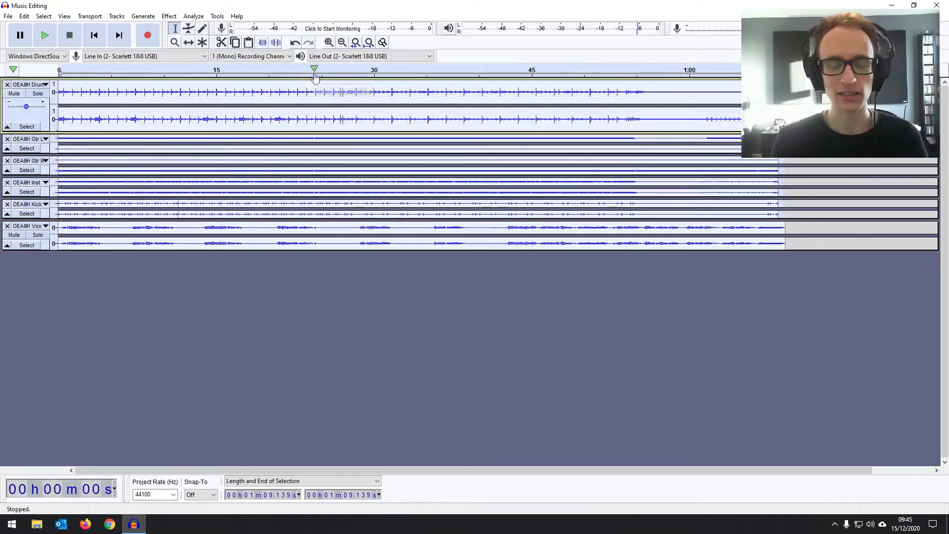
{"action": "left_click", "coordinate": [8, 17]}
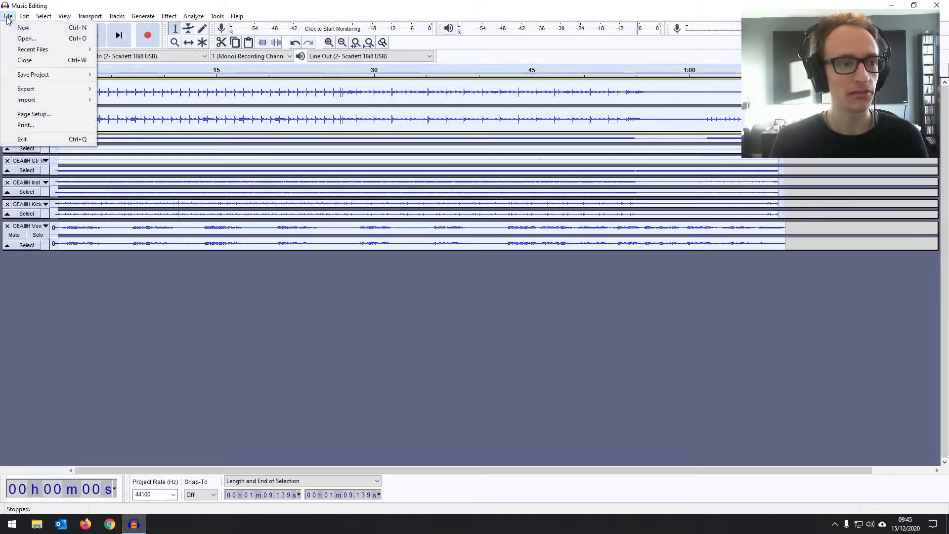
{"action": "mouse_move", "coordinate": [45, 90]}
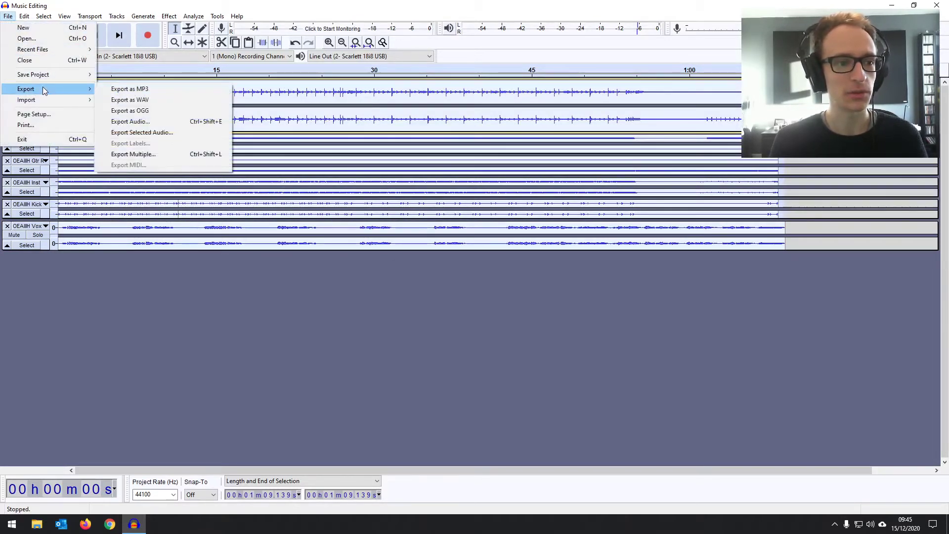
{"action": "left_click", "coordinate": [193, 133]}
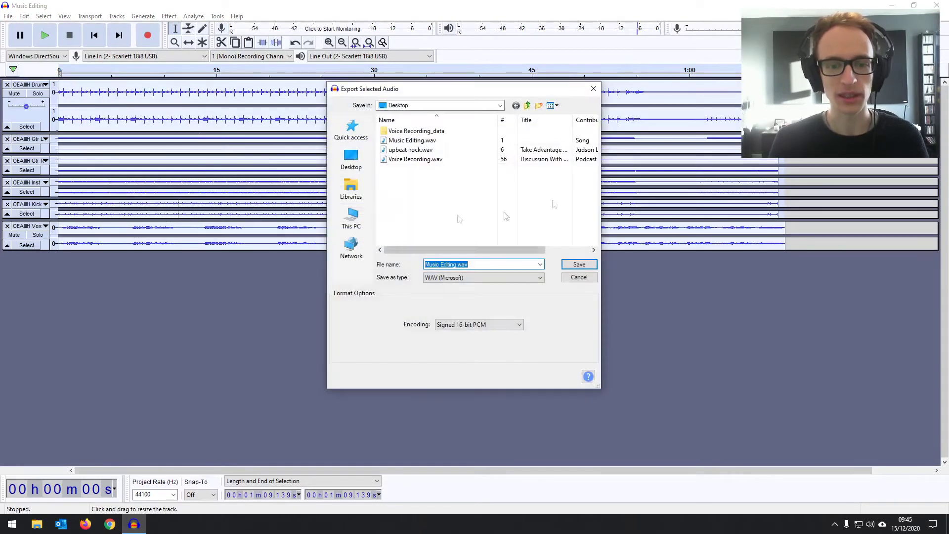
{"action": "left_click", "coordinate": [594, 88]}
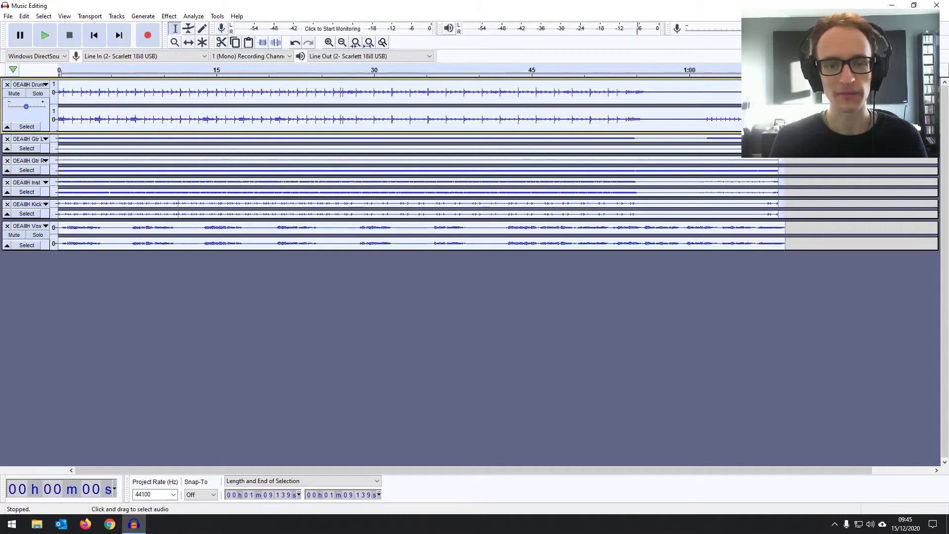
Set up an MP3 export of the mix as Music Editing.mp3 on the Desktop, with a constant bit rate of 320 kbps.
{"action": "left_click", "coordinate": [49, 207]}
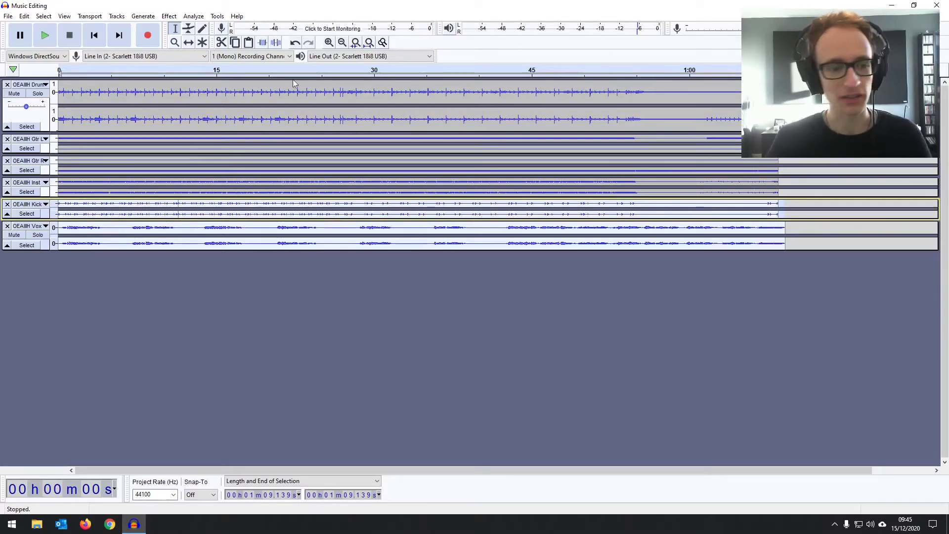
{"action": "left_click", "coordinate": [9, 17]}
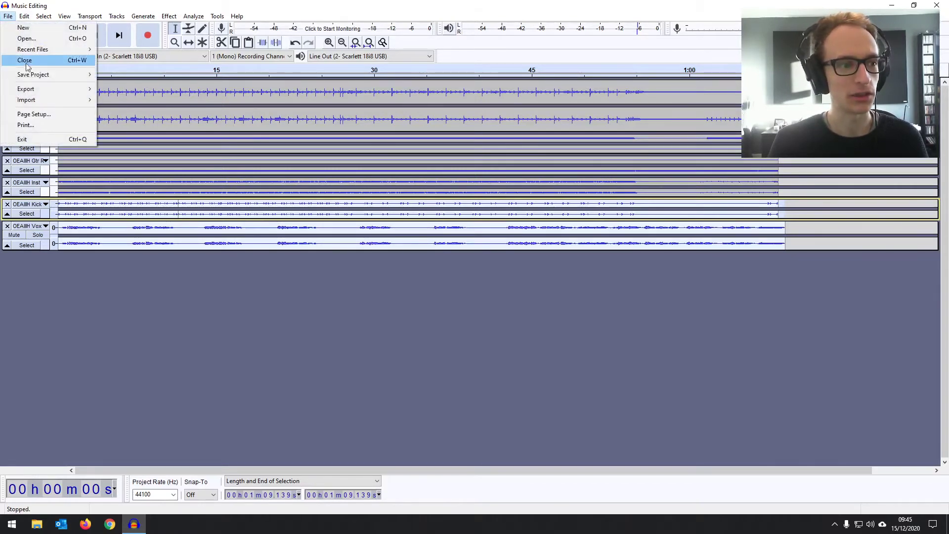
{"action": "mouse_move", "coordinate": [39, 86]}
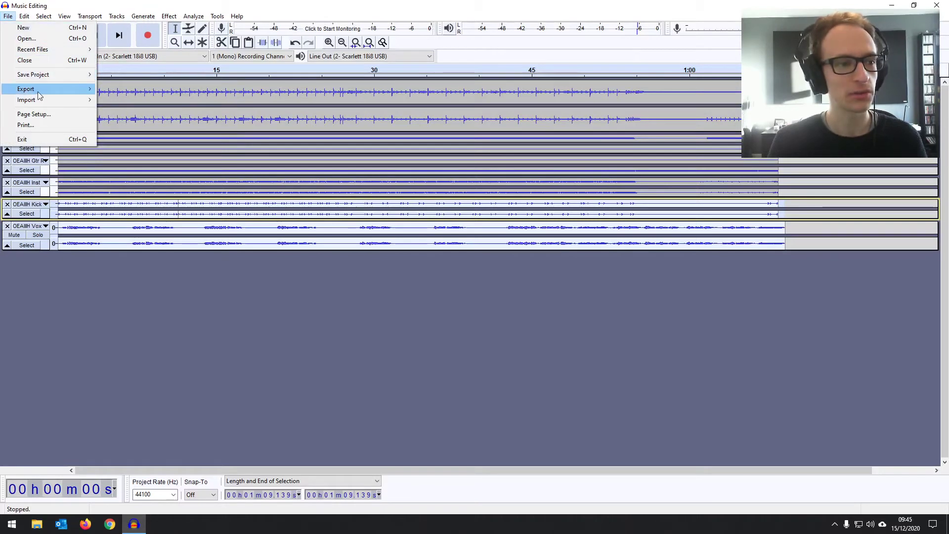
{"action": "left_click", "coordinate": [172, 89]}
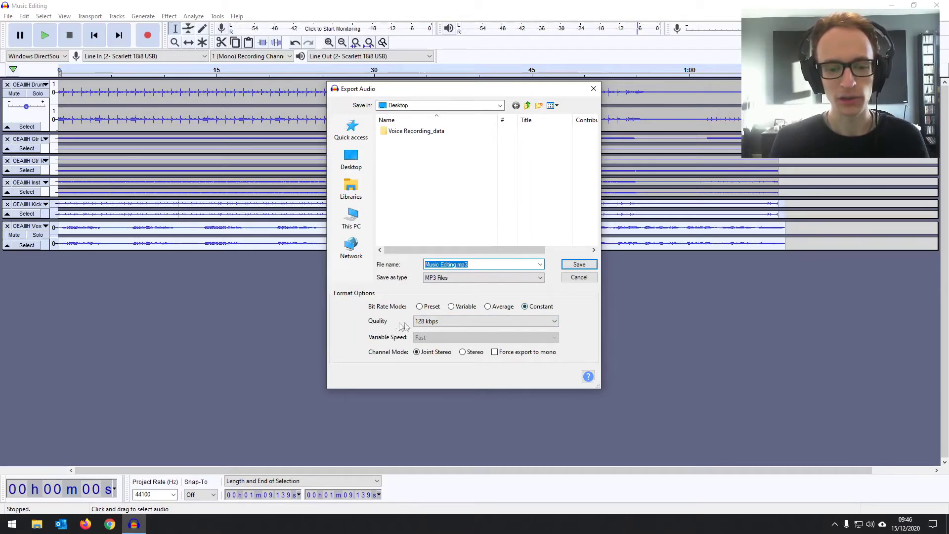
{"action": "left_click", "coordinate": [479, 321]}
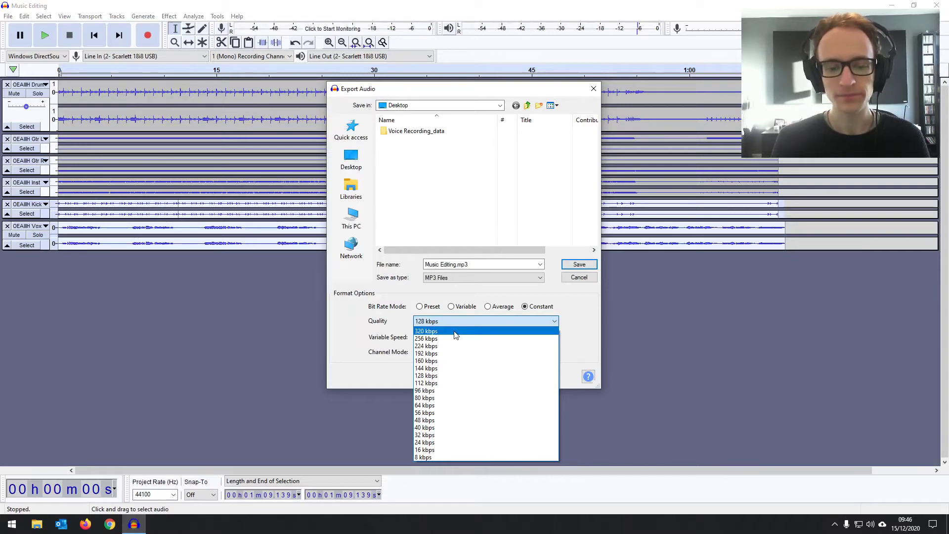
{"action": "left_click", "coordinate": [454, 332]}
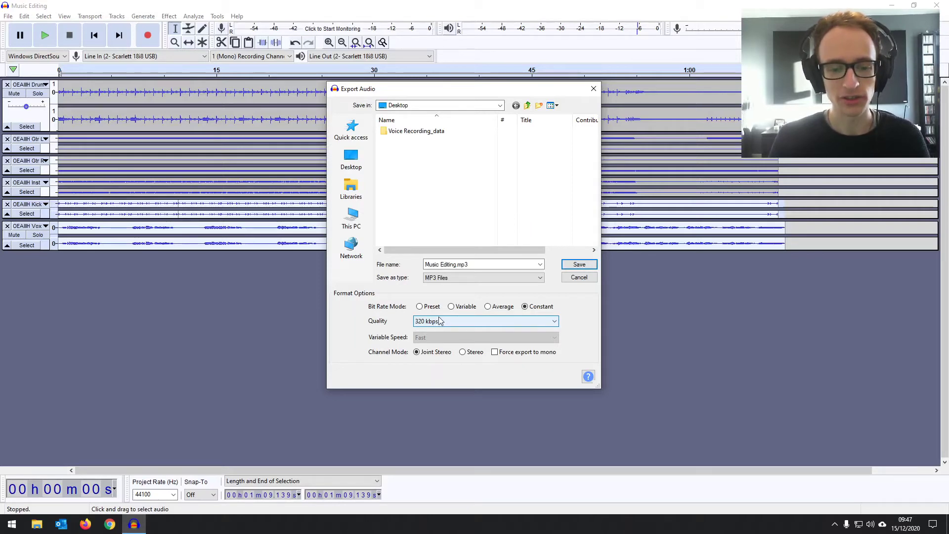
{"action": "left_click", "coordinate": [462, 324]}
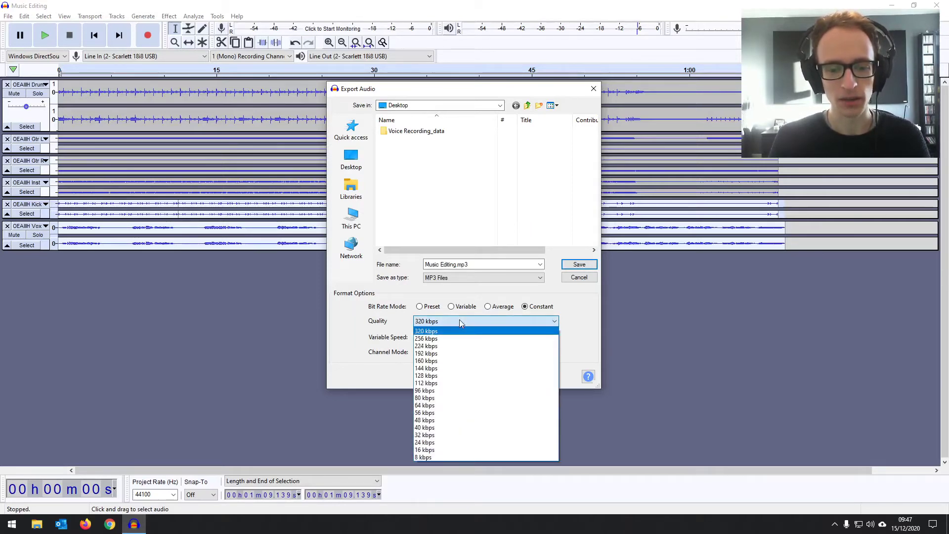
{"action": "left_click", "coordinate": [574, 322]}
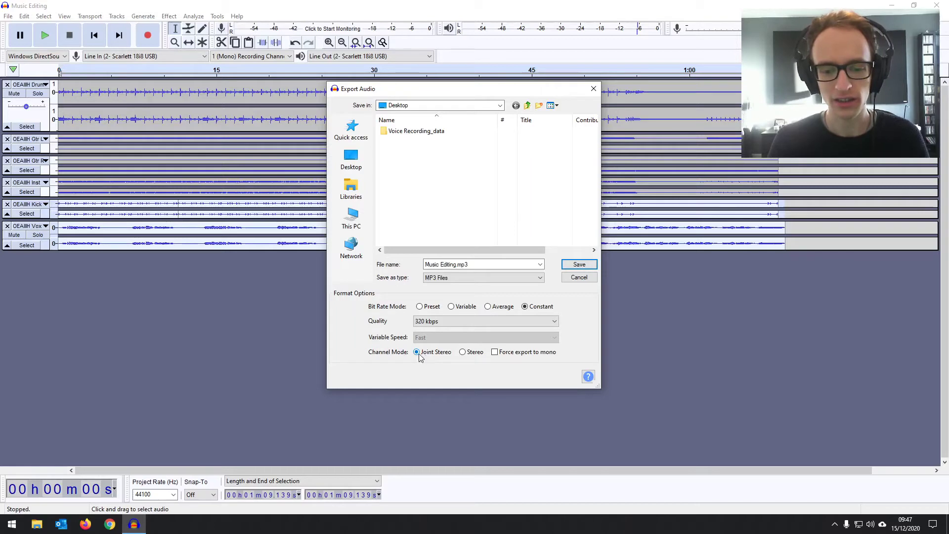
Keep the Joint Stereo channel mode without forcing mono, and complete the MP3 export with the existing metadata tags.
{"action": "left_click", "coordinate": [500, 353]}
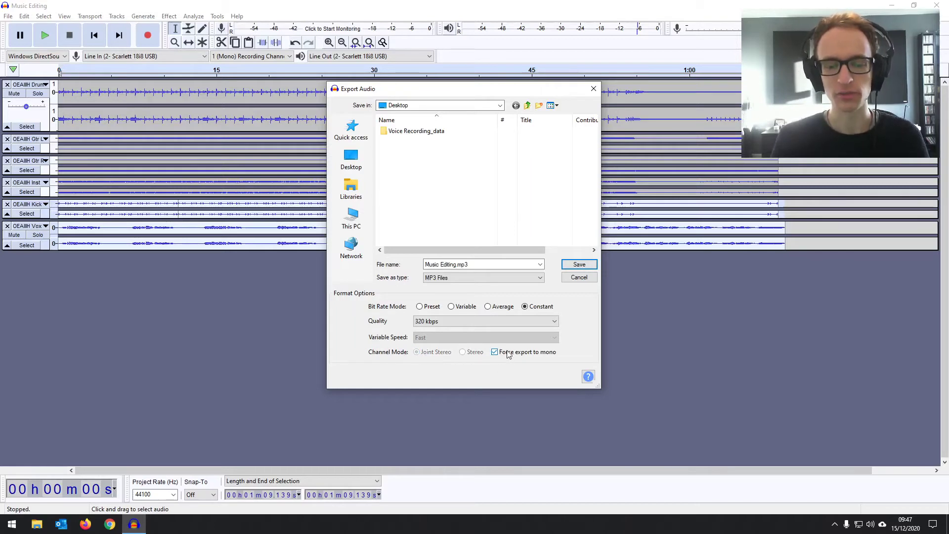
{"action": "left_click", "coordinate": [509, 353]}
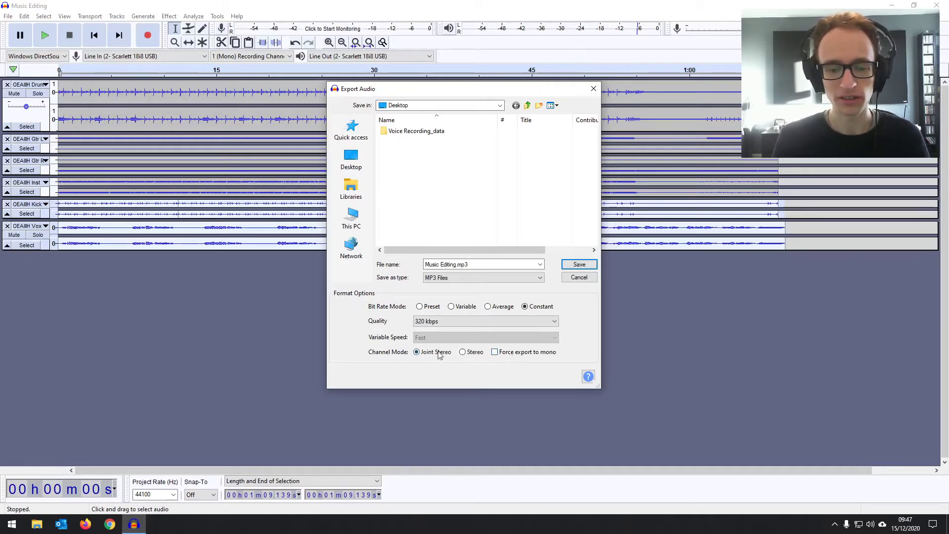
{"action": "left_click", "coordinate": [574, 266]}
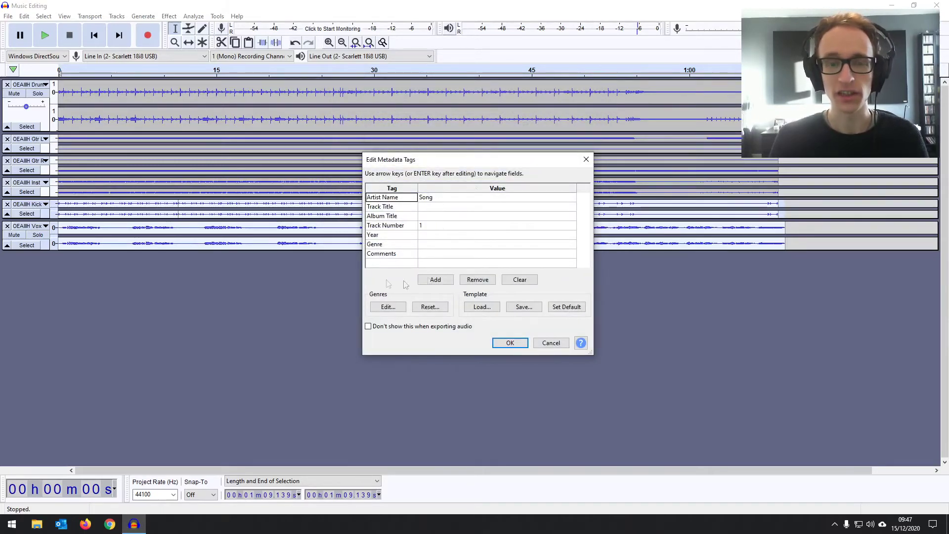
{"action": "left_click", "coordinate": [511, 343]}
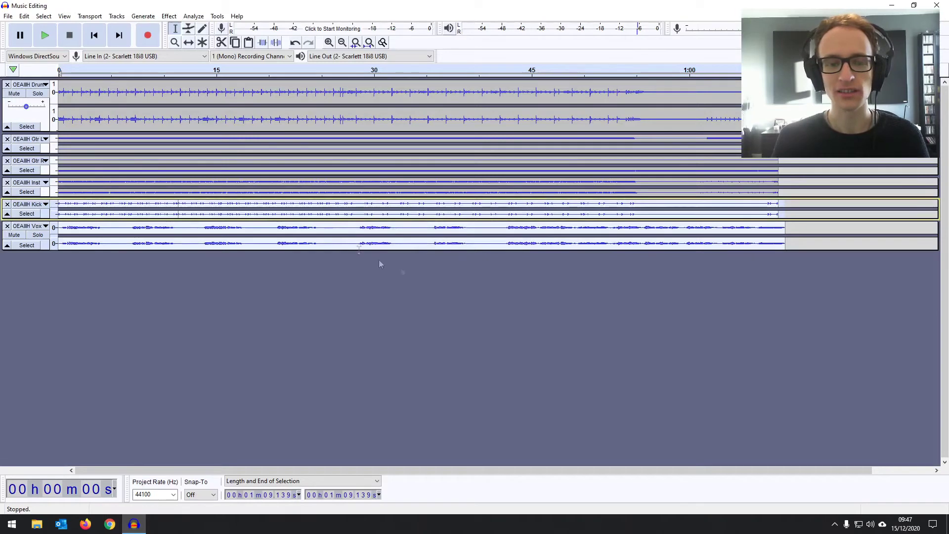
Remove all the multitrack audio tracks from the project.
{"action": "left_click", "coordinate": [8, 85]}
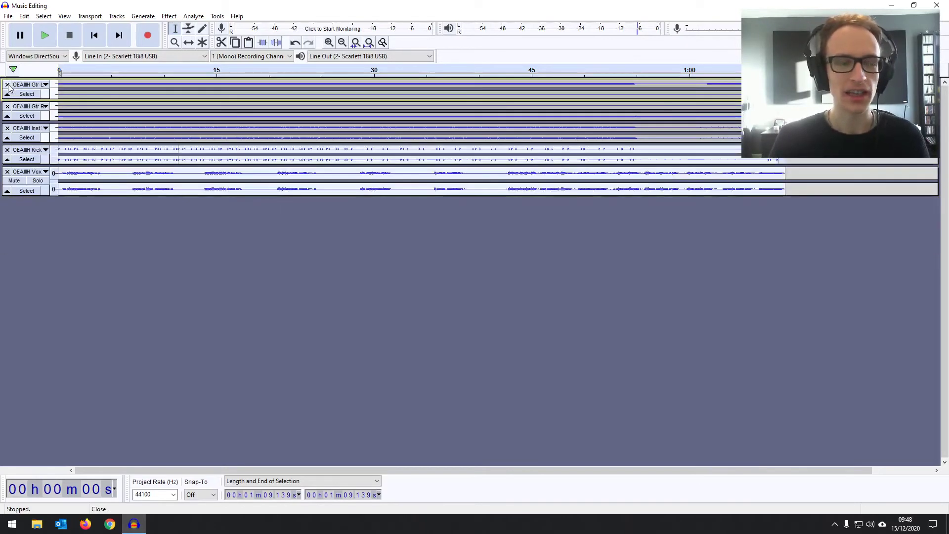
{"action": "left_click", "coordinate": [8, 85]}
{"action": "left_click", "coordinate": [7, 84]}
{"action": "left_click", "coordinate": [7, 84]}
{"action": "left_click", "coordinate": [7, 85]}
{"action": "left_click", "coordinate": [7, 84]}
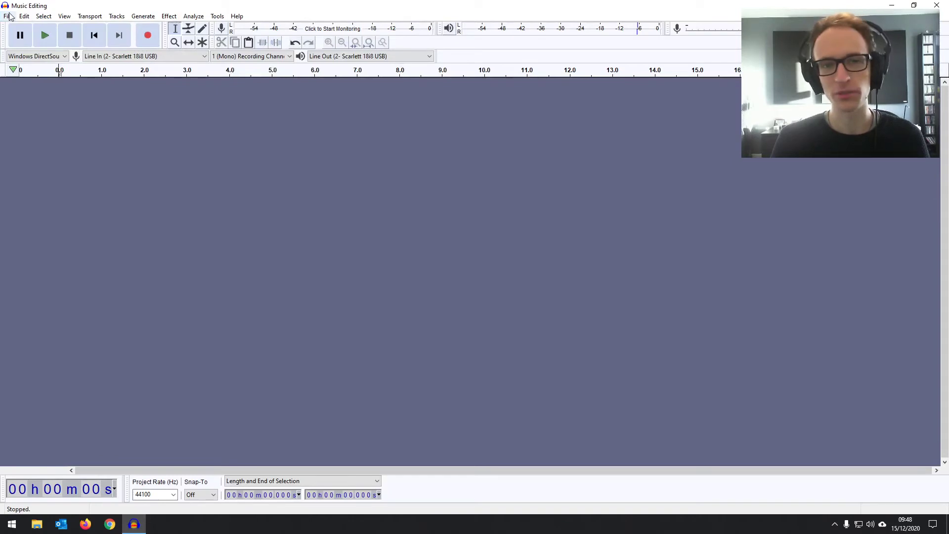
Open the stereo mix file named Song in the emptied project window.
{"action": "left_click", "coordinate": [9, 17]}
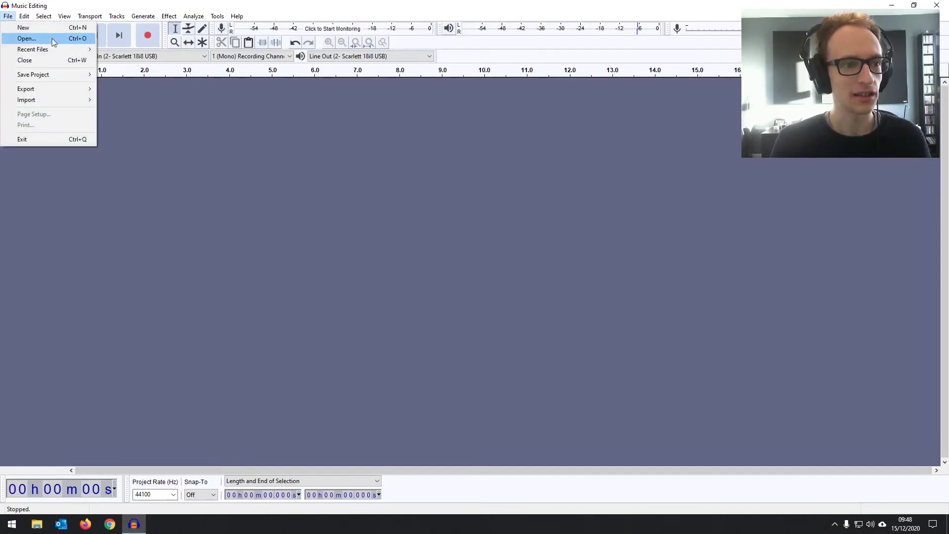
{"action": "mouse_move", "coordinate": [71, 56]}
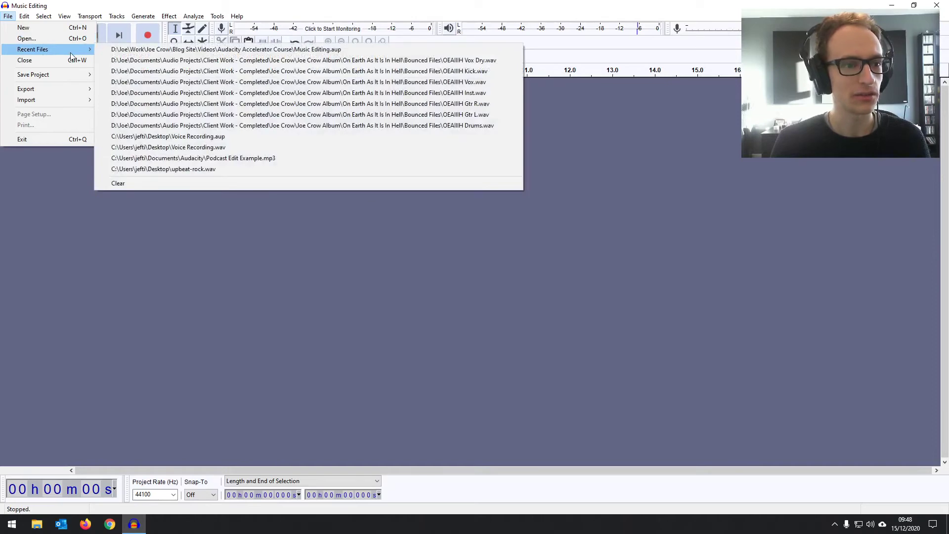
{"action": "left_click", "coordinate": [26, 38]}
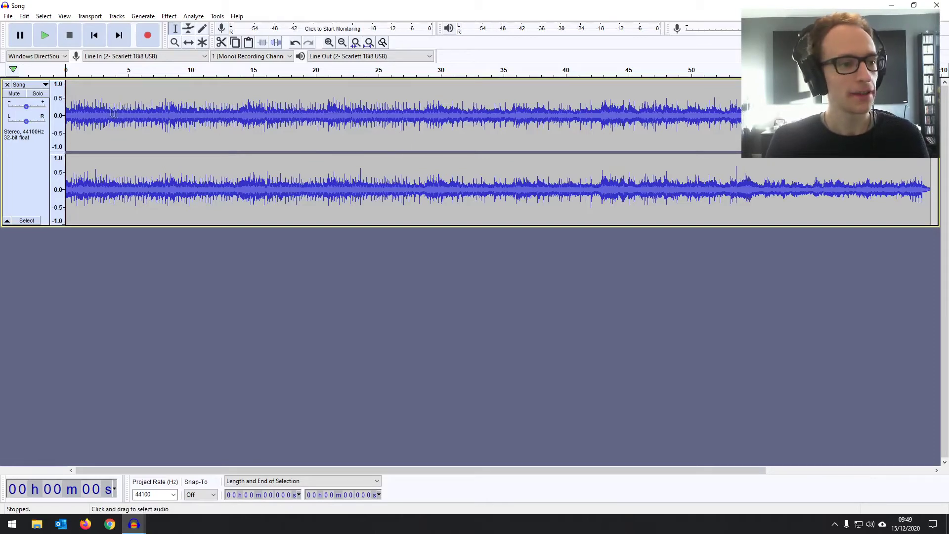
Play the first few seconds of the song to check its playback level, and place the cursor at about 43 seconds.
{"action": "left_click", "coordinate": [46, 35]}
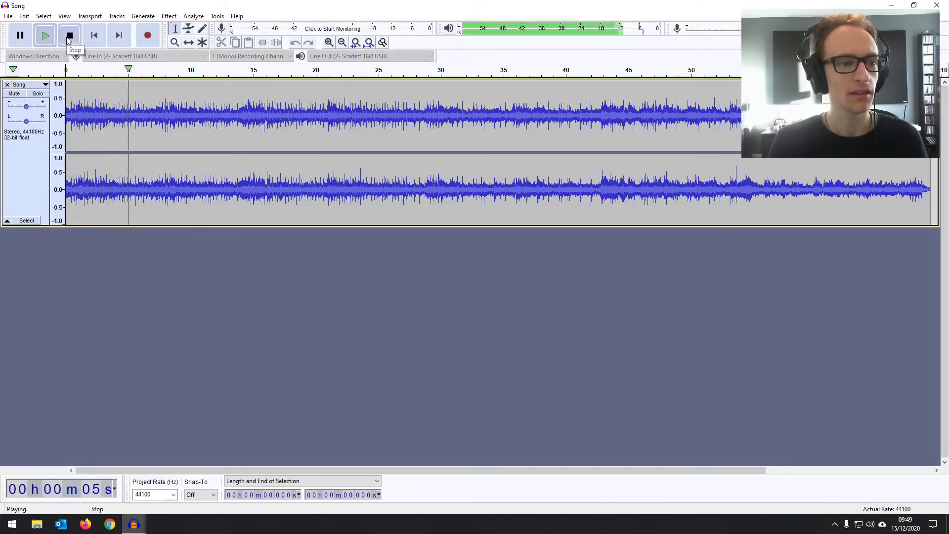
{"action": "left_click", "coordinate": [69, 36]}
{"action": "left_click", "coordinate": [604, 103]}
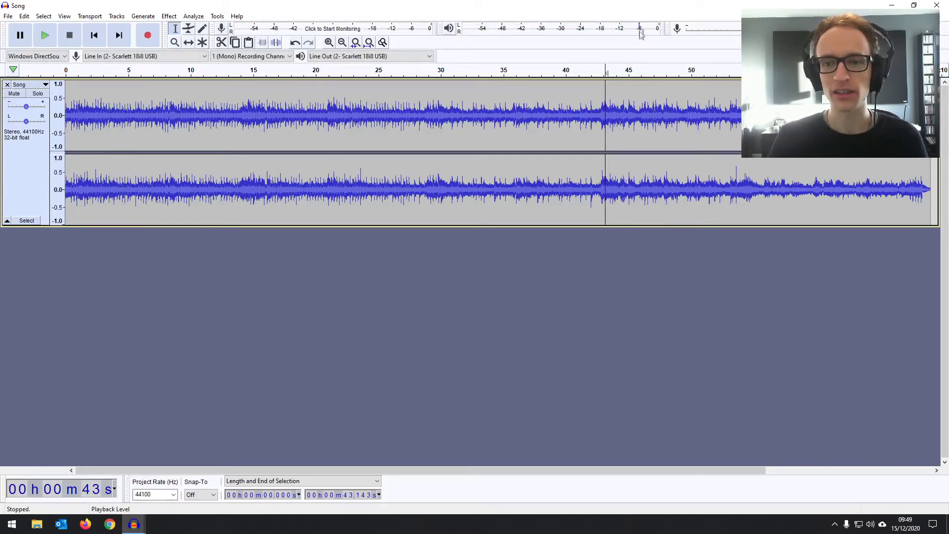
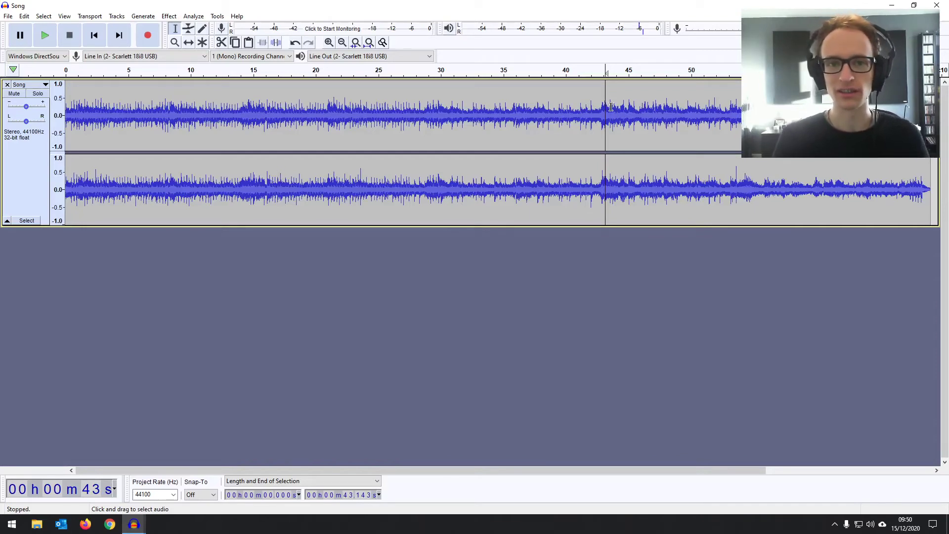
Select the whole song and set up a Limiter with type Hard Limit, a -1.00 dB limit and make-up gain set to Yes.
{"action": "left_click_drag", "start_coordinate": [930, 193], "coordinate": [64, 193]}
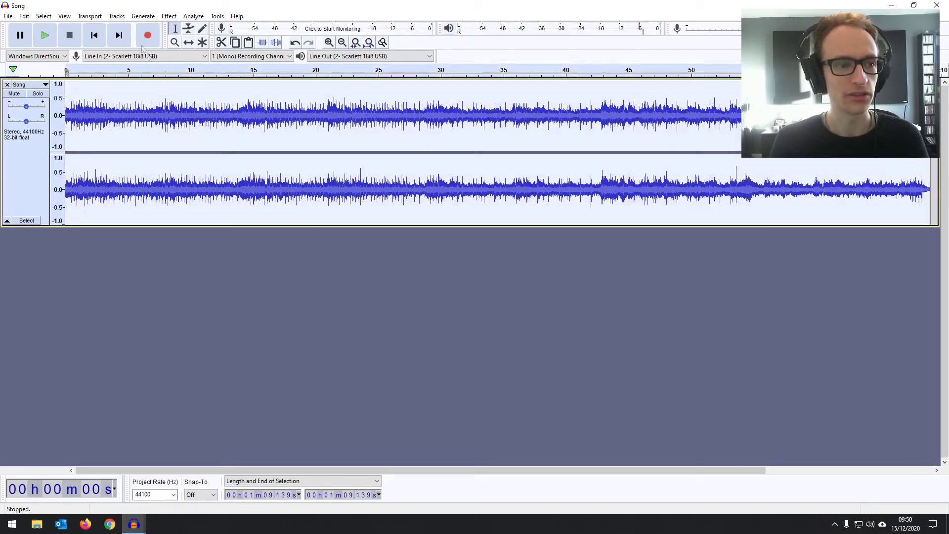
{"action": "left_click", "coordinate": [172, 17]}
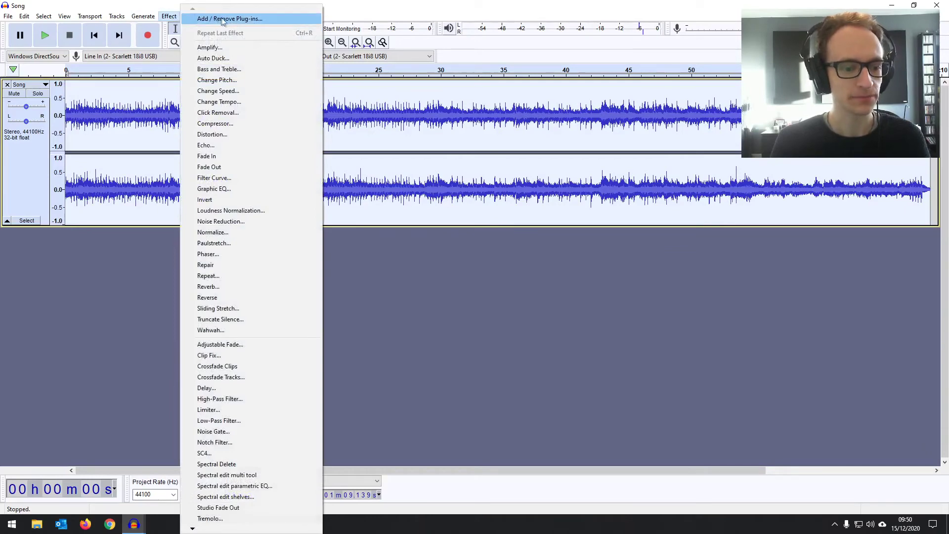
{"action": "left_click", "coordinate": [232, 410]}
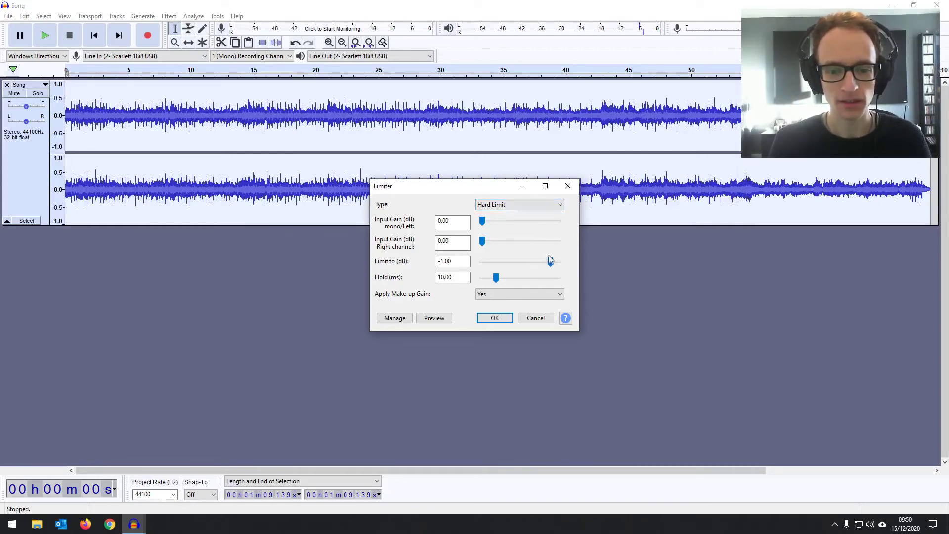
{"action": "left_click", "coordinate": [442, 262]}
{"action": "left_click", "coordinate": [459, 263]}
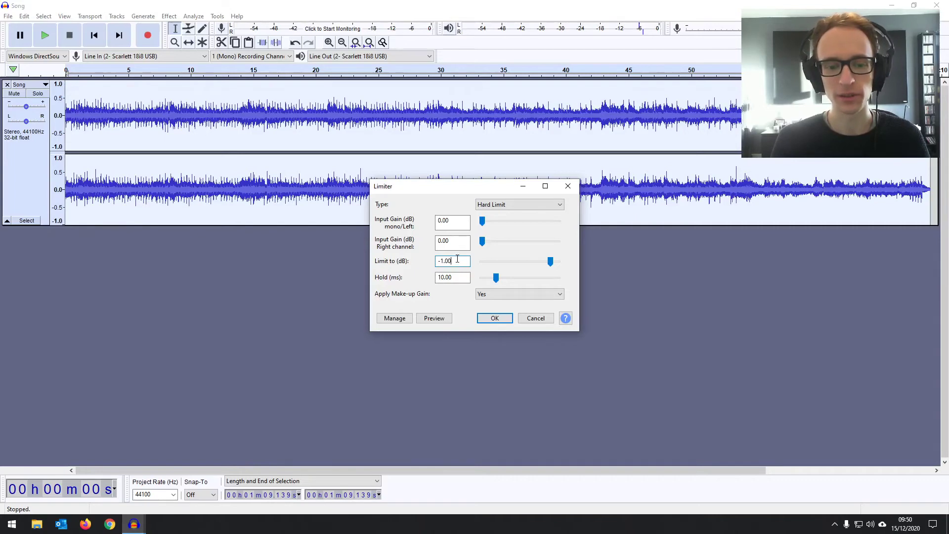
{"action": "left_click", "coordinate": [492, 295]}
{"action": "left_click", "coordinate": [493, 297]}
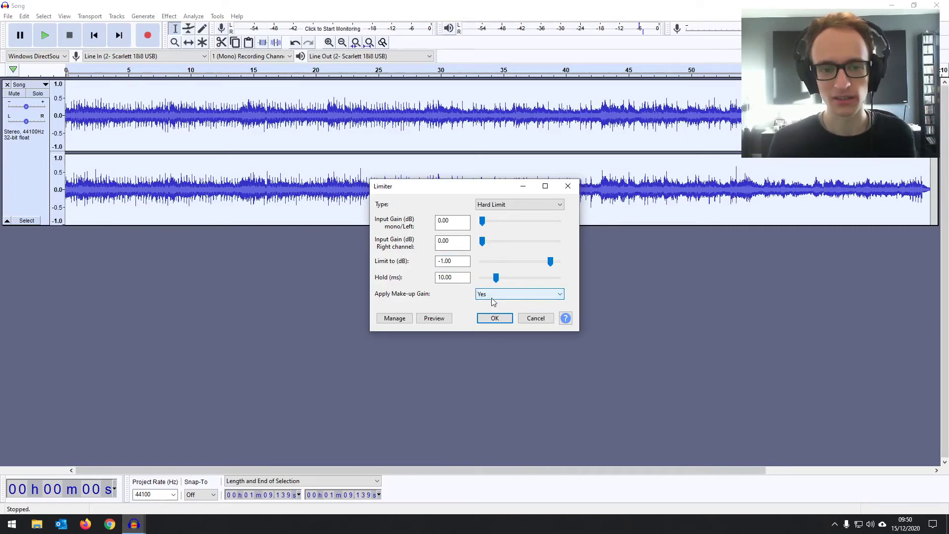
Set the Limiter's input gain to 5 dB for both the left and right channels and apply it.
{"action": "left_click_drag", "start_coordinate": [482, 221], "coordinate": [502, 225]}
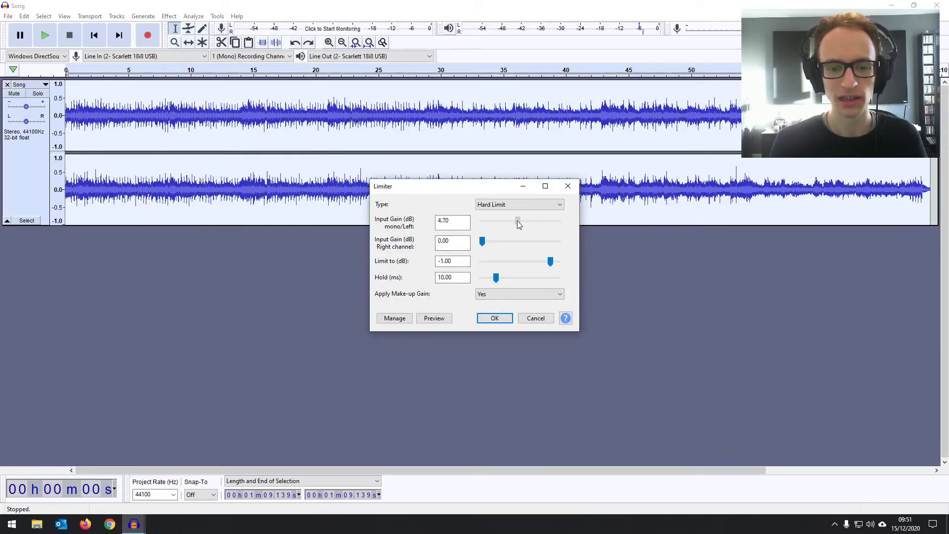
{"action": "left_click_drag", "start_coordinate": [517, 222], "coordinate": [520, 222]}
{"action": "left_click", "coordinate": [449, 242]}
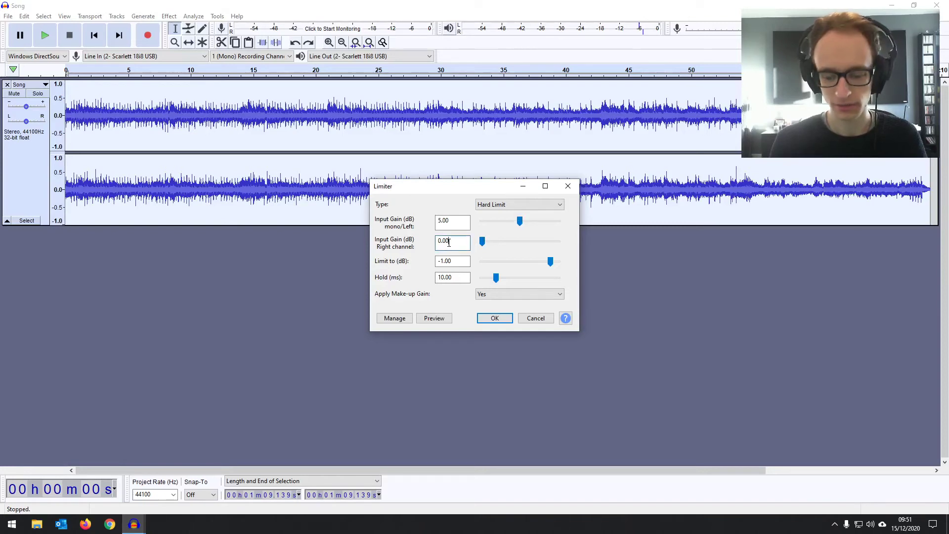
{"action": "left_click_drag", "start_coordinate": [449, 243], "coordinate": [391, 231]}
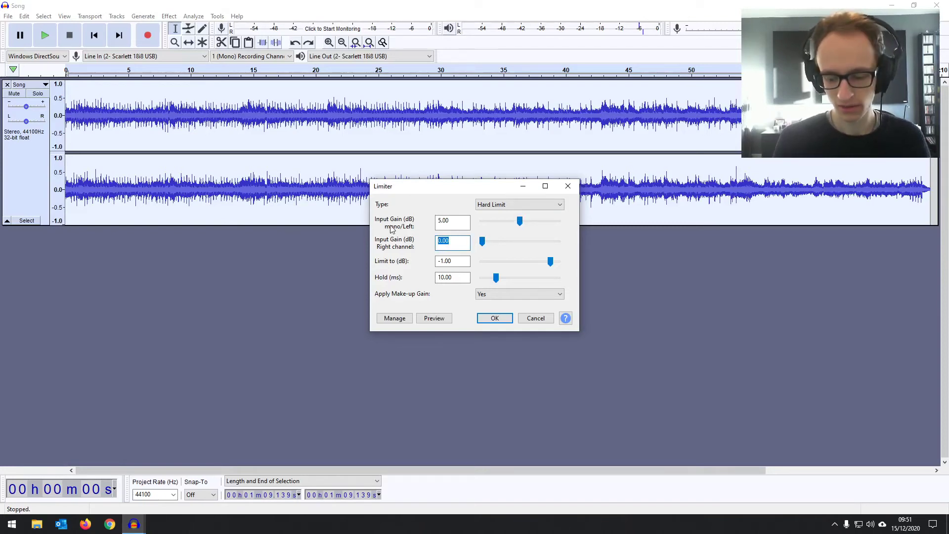
{"action": "type", "text": "5"}
{"action": "key", "text": "Return"}
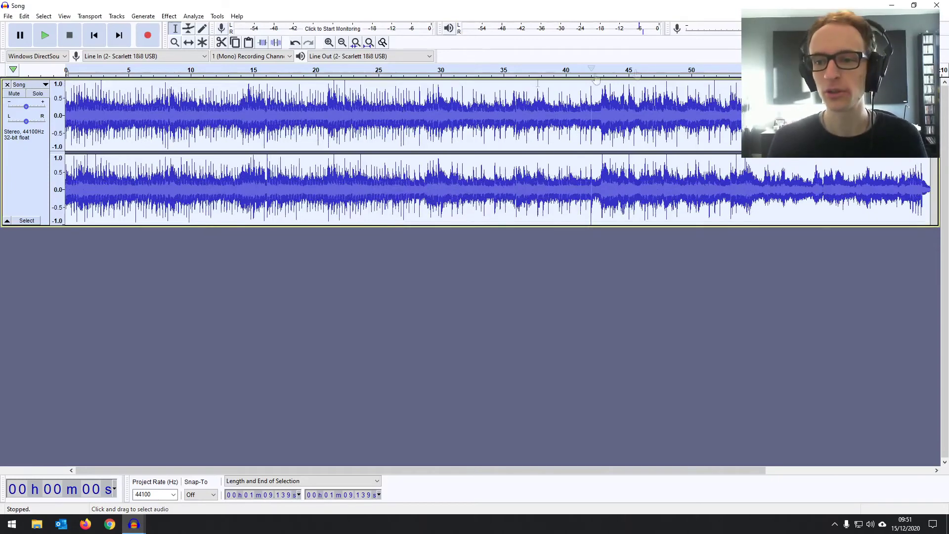
Play the limited song from the start with the track gain lowered to about -6 dB, raising the gain during playback to check the level.
{"action": "left_click", "coordinate": [714, 88]}
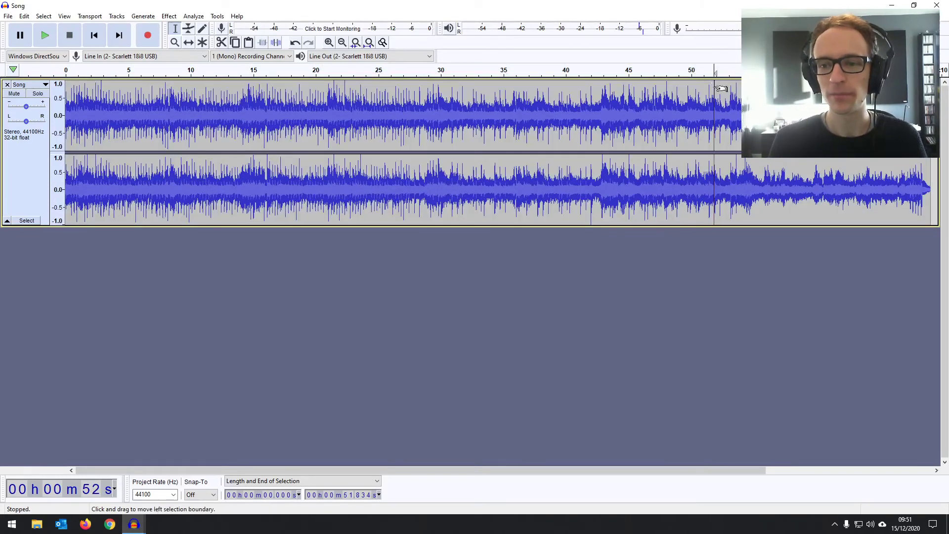
{"action": "left_click", "coordinate": [333, 88]}
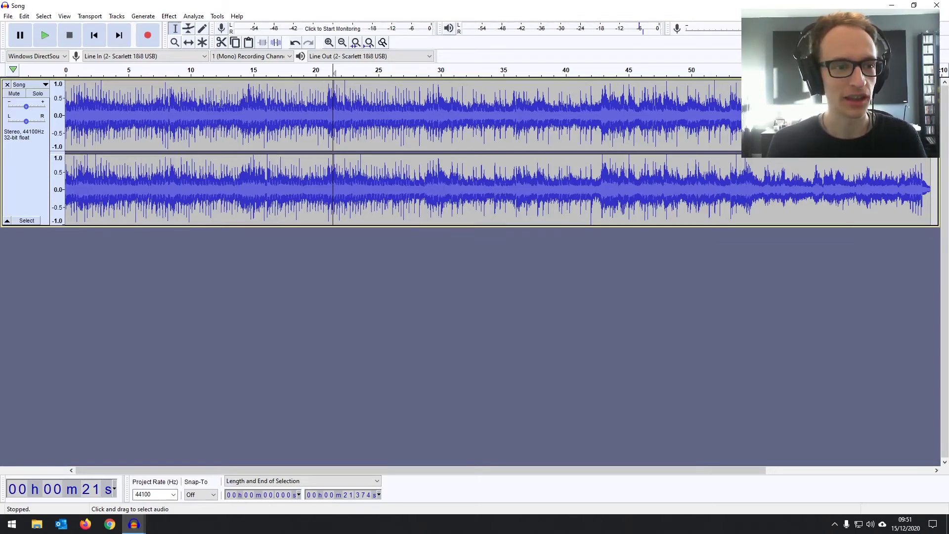
{"action": "key", "text": "Home"}
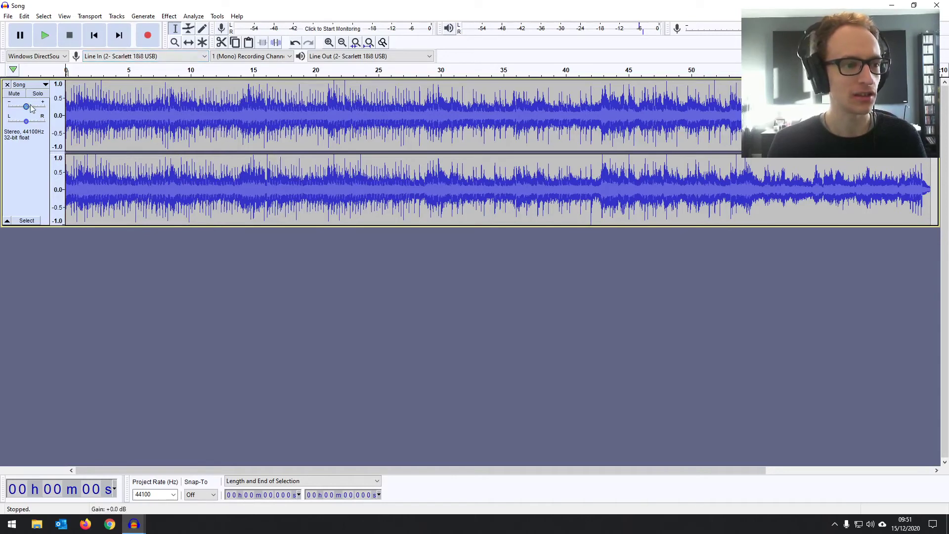
{"action": "left_click_drag", "start_coordinate": [26, 110], "coordinate": [21, 108]}
{"action": "left_click", "coordinate": [49, 37]}
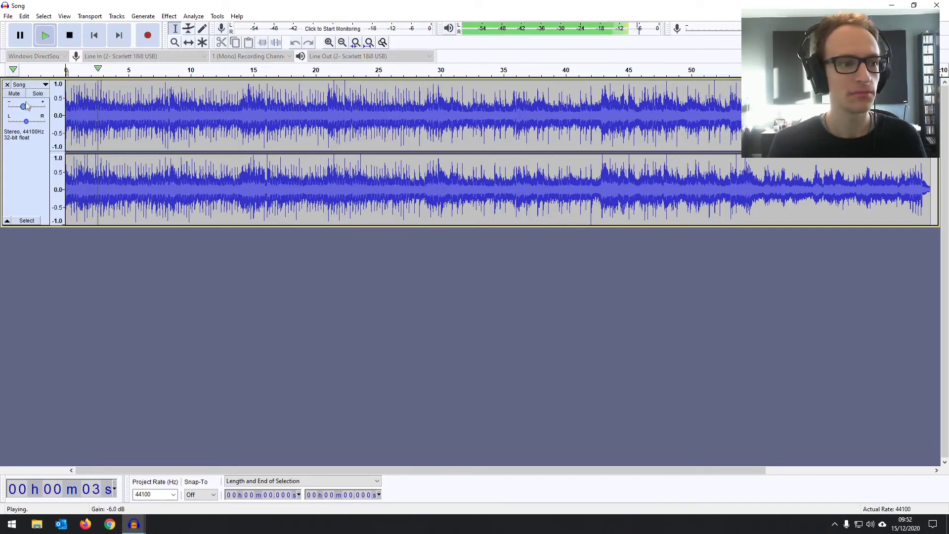
{"action": "left_click_drag", "start_coordinate": [27, 110], "coordinate": [31, 112]}
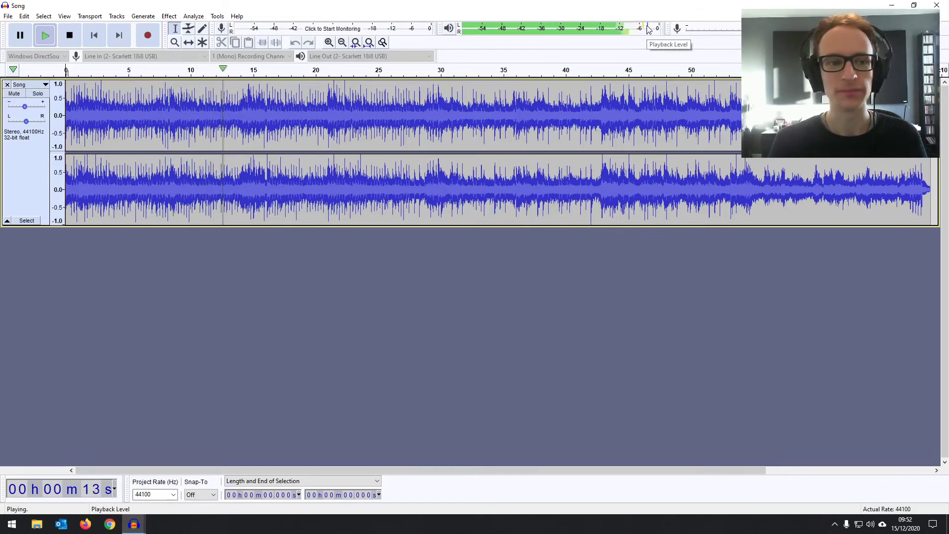
{"action": "key", "text": "space"}
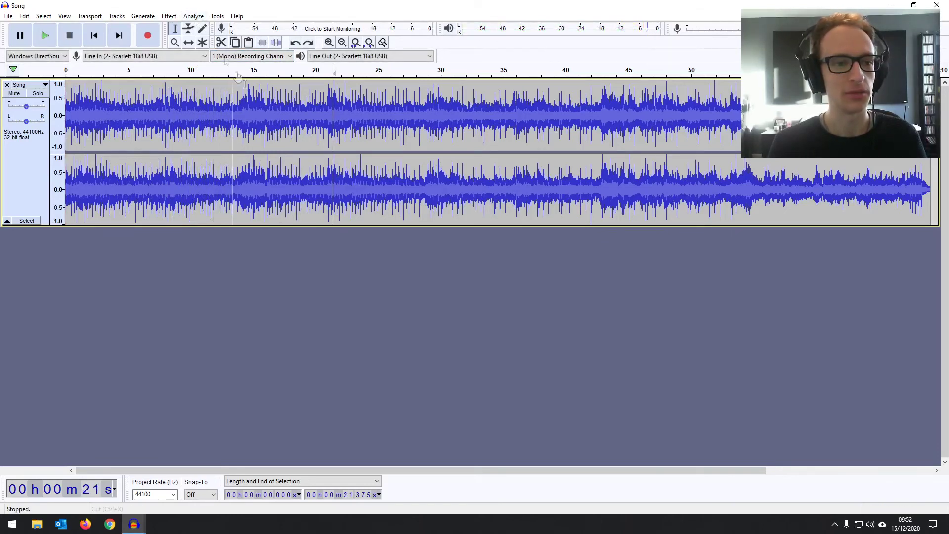
Undo the previous limiting and reapply the Limiter to the whole song with 8 dB input gain on both the left and right channels.
{"action": "key", "text": "ctrl+z"}
{"action": "left_click", "coordinate": [170, 16]}
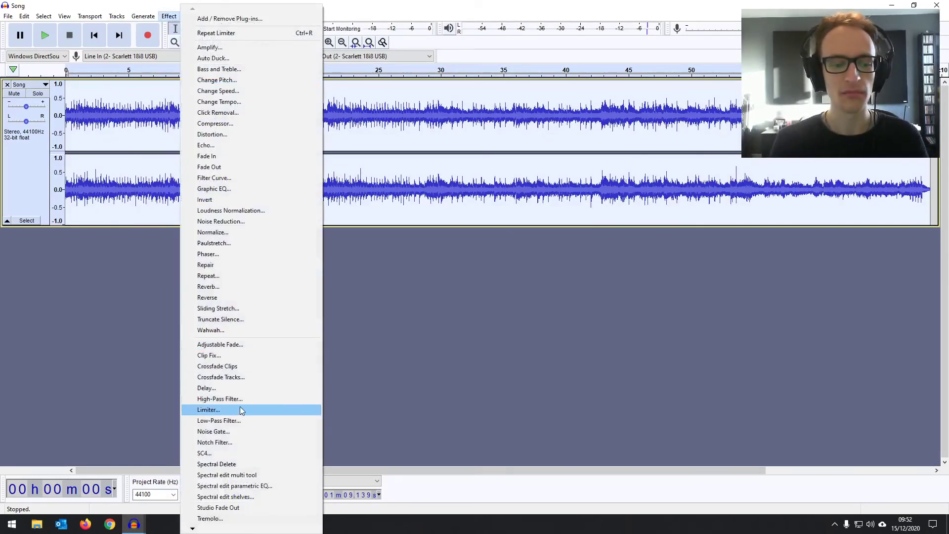
{"action": "left_click", "coordinate": [240, 409]}
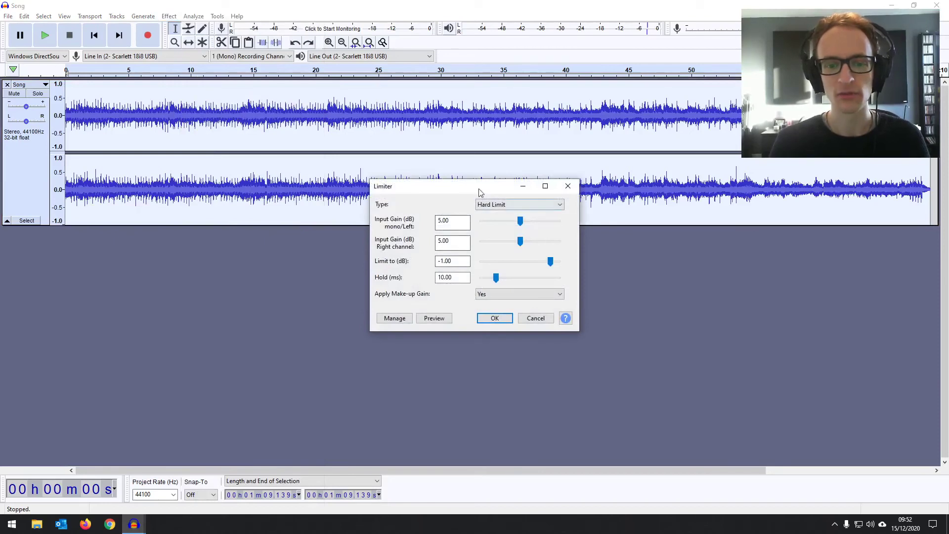
{"action": "left_click_drag", "start_coordinate": [477, 187], "coordinate": [460, 158]}
{"action": "left_click_drag", "start_coordinate": [500, 187], "coordinate": [508, 192]}
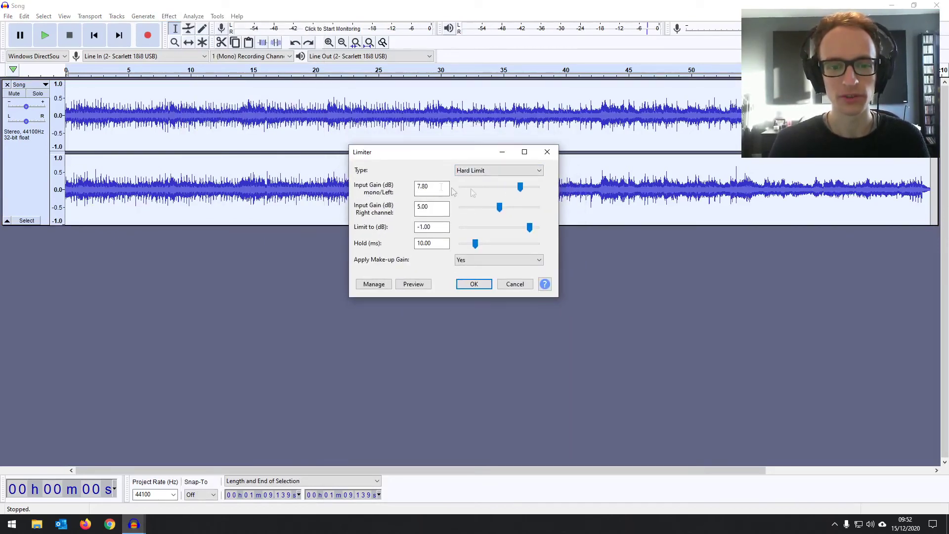
{"action": "double_click", "coordinate": [426, 186]}
{"action": "type", "text": "8.00"}
{"action": "left_click", "coordinate": [439, 207]}
{"action": "double_click", "coordinate": [426, 207]}
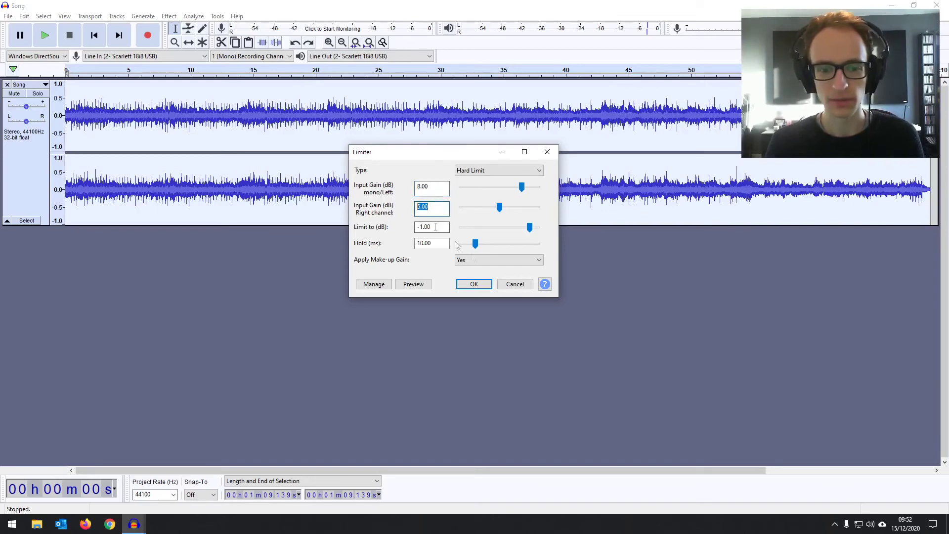
{"action": "type", "text": "8"}
{"action": "left_click", "coordinate": [473, 283]}
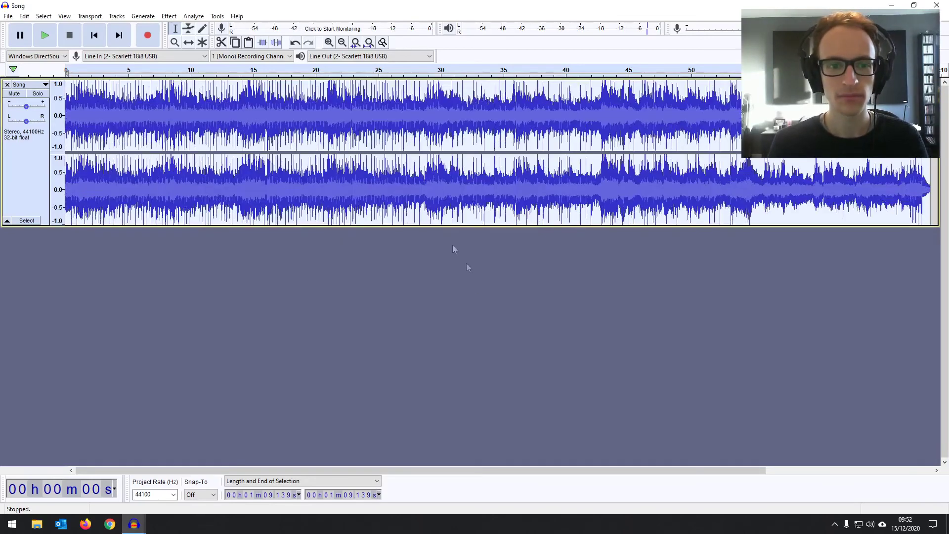
Play the limited song from the start to judge the heavier limiting, and undo the Limiter.
{"action": "left_click", "coordinate": [320, 118]}
{"action": "left_click", "coordinate": [94, 36]}
{"action": "left_click", "coordinate": [45, 36]}
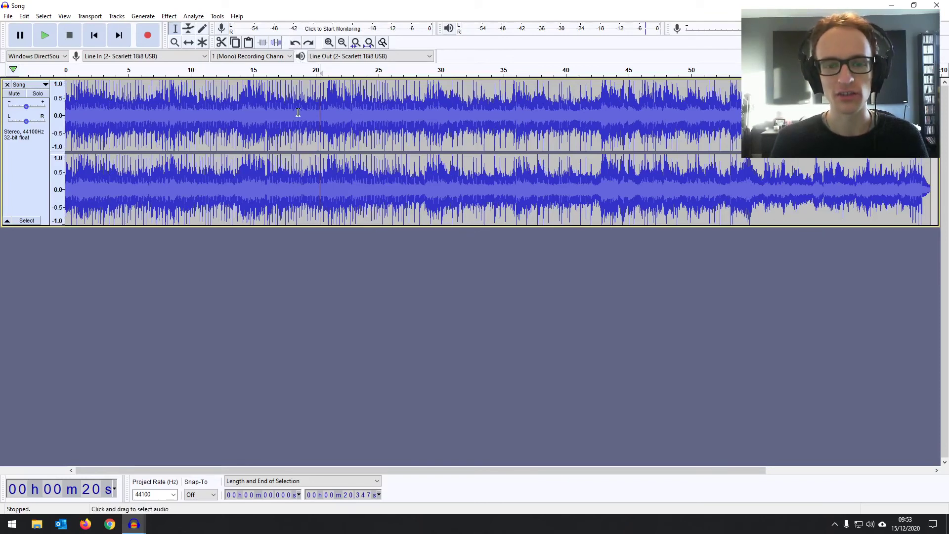
{"action": "left_click", "coordinate": [295, 42]}
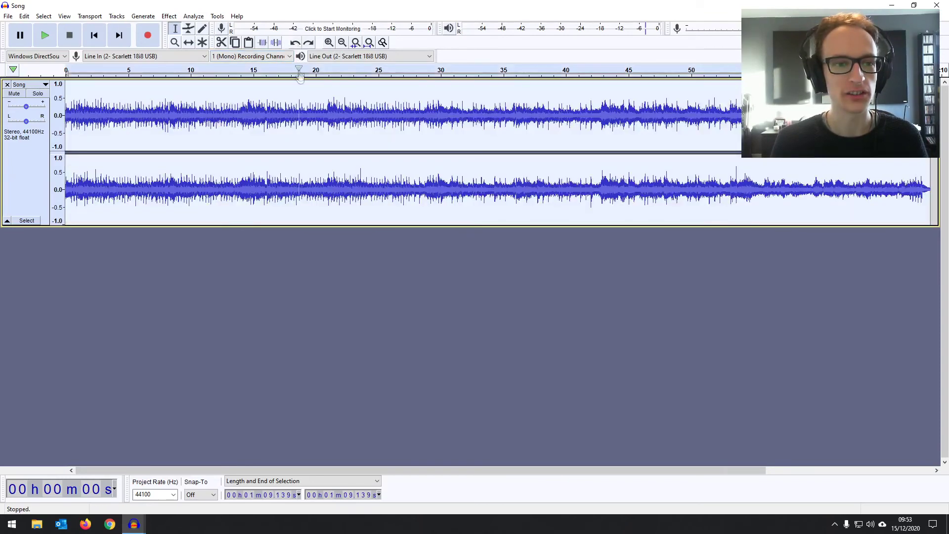
{"action": "left_click", "coordinate": [147, 16]}
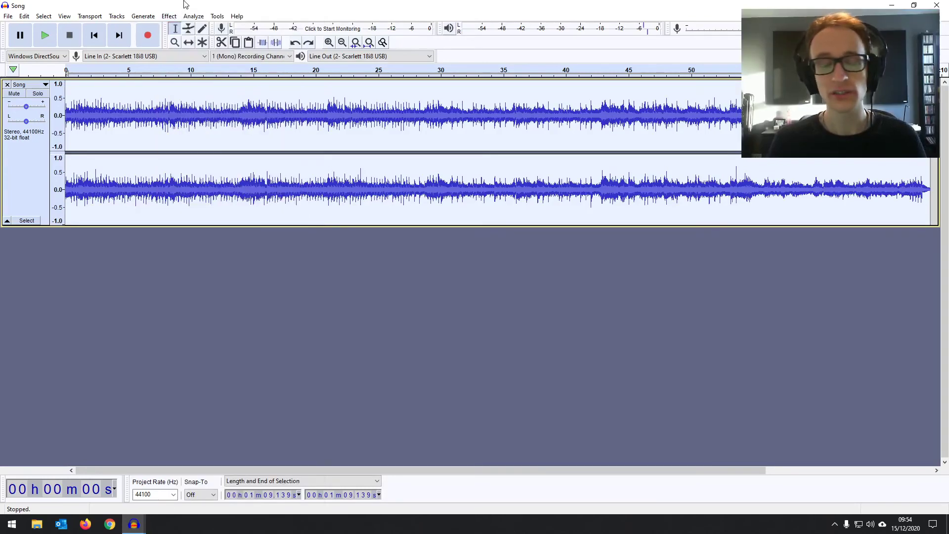
{"action": "left_click", "coordinate": [169, 16]}
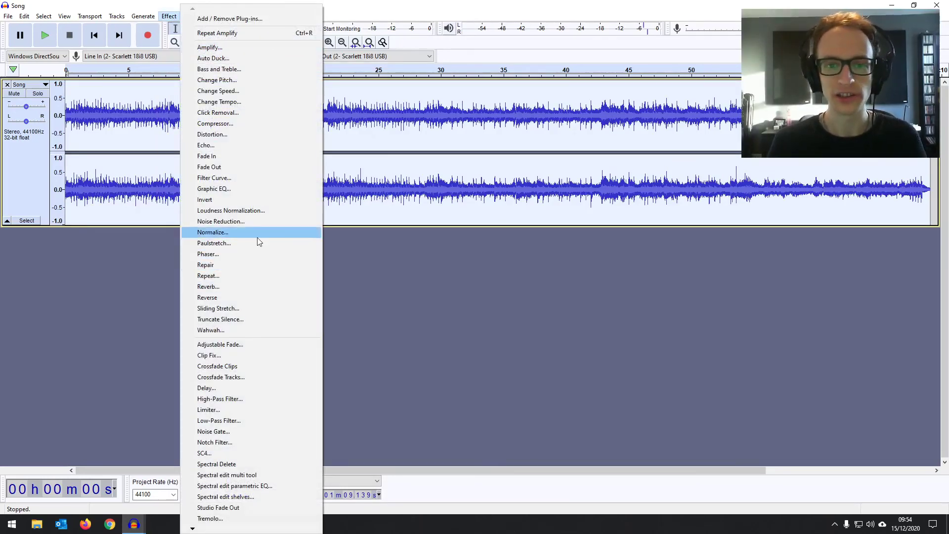
{"action": "left_click", "coordinate": [252, 410]}
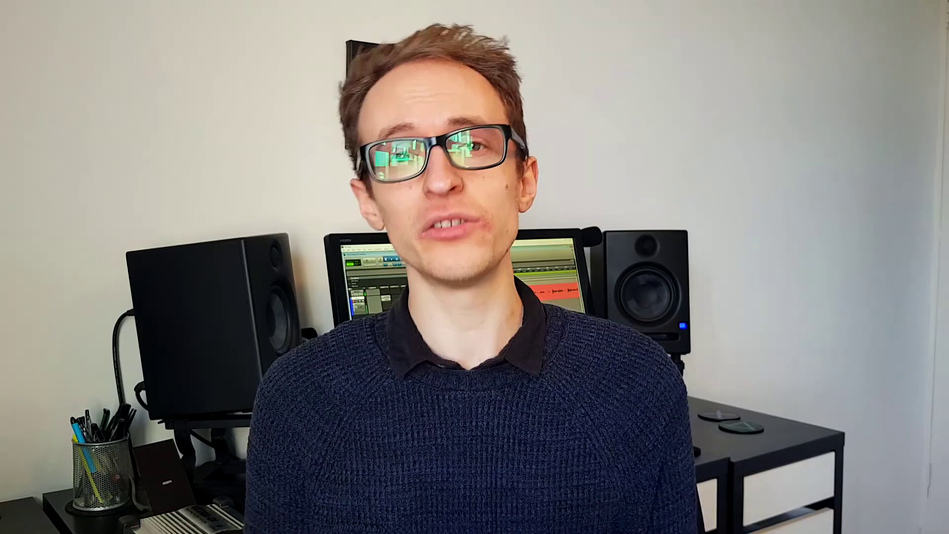